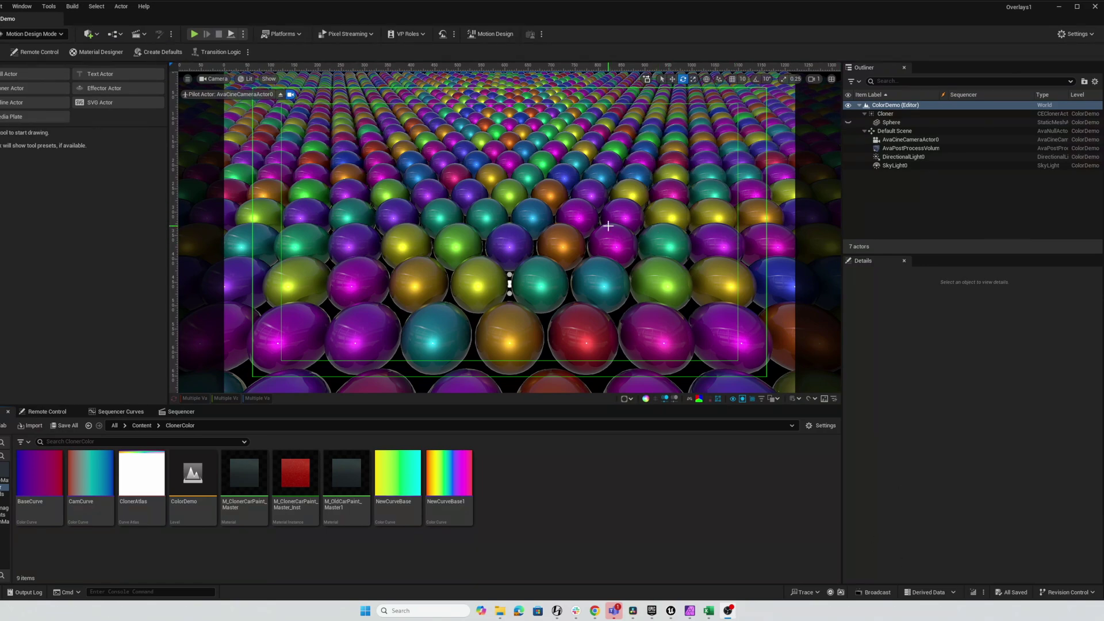
# Step: Select the Cloner actor and then its cloned Sphere in the Outliner
pyautogui.click(885, 114)
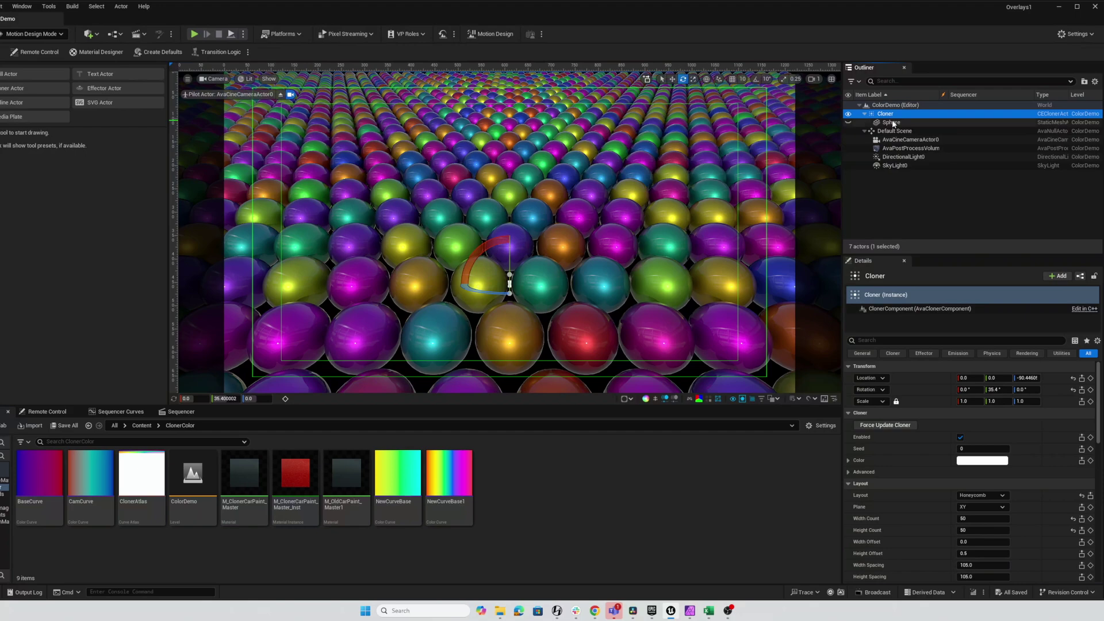
pyautogui.click(891, 122)
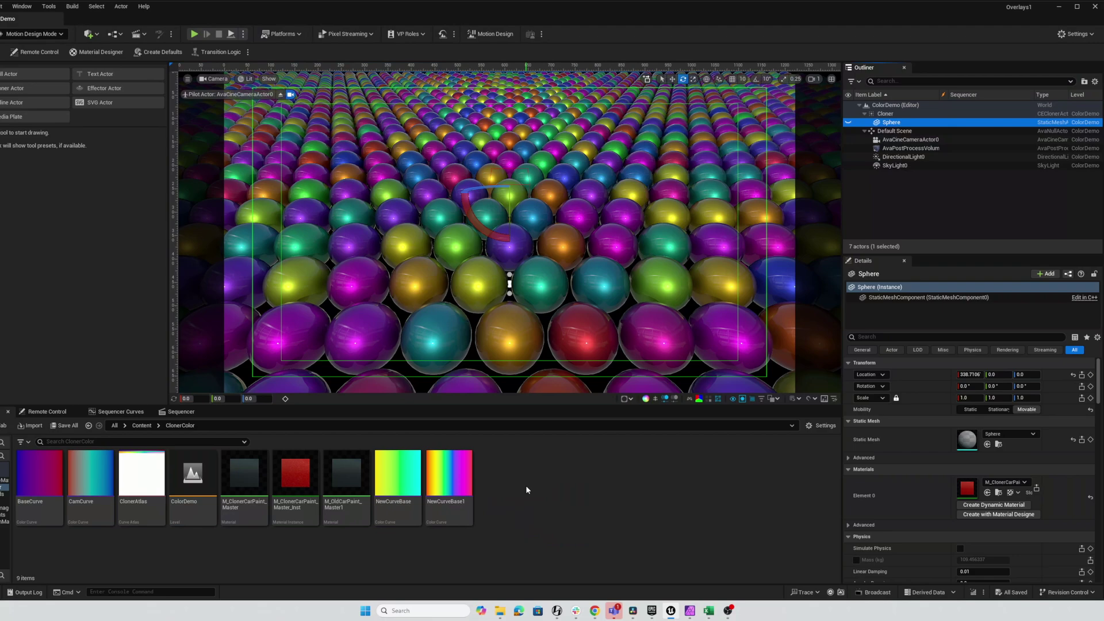
# Step: In M_ClonerCarPaint_Master_Inst, try NewCurveBase, CamCurve and BaseCurve as ClonerBase, ending on NewCurveBase1
pyautogui.doubleClick(295, 485)
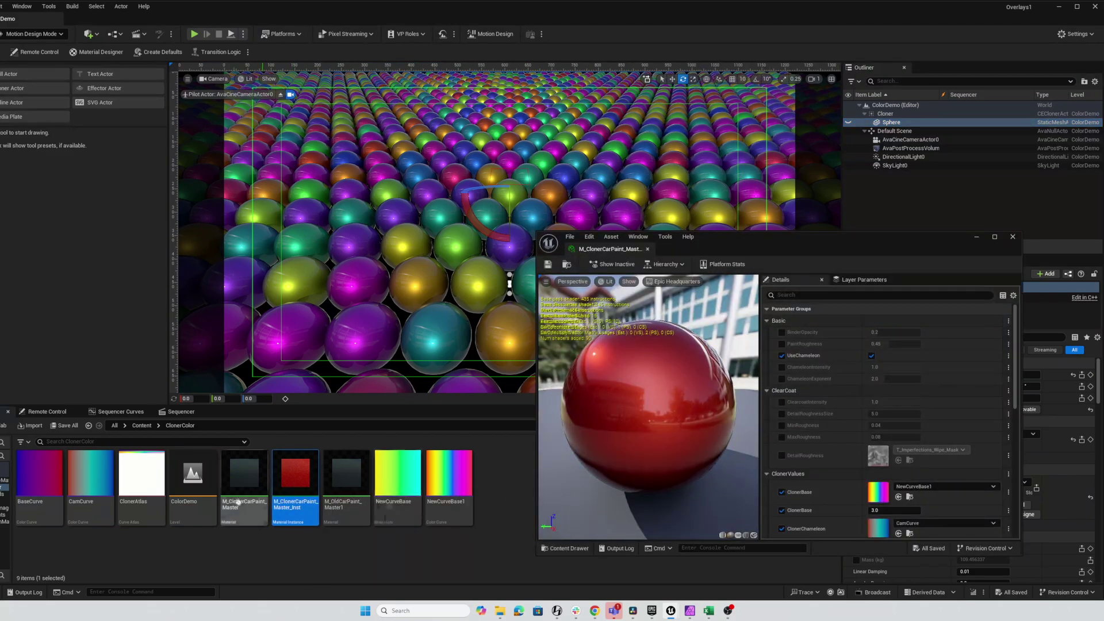
pyautogui.click(409, 483)
pyautogui.moveTo(409, 483); pyautogui.dragTo(878, 493)
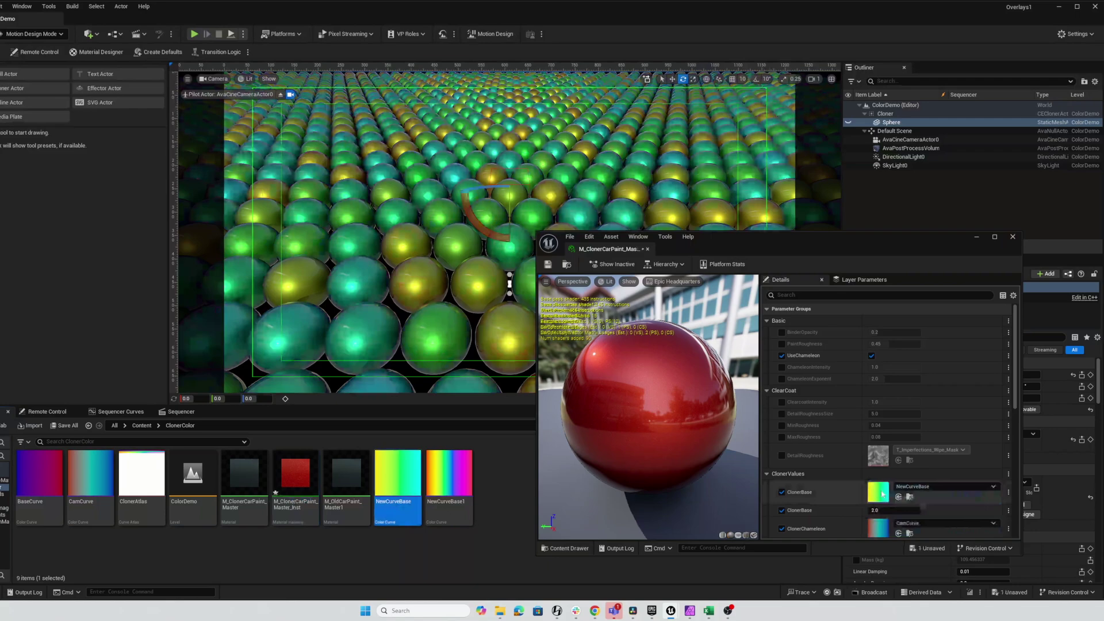
pyautogui.moveTo(91, 474); pyautogui.dragTo(878, 492)
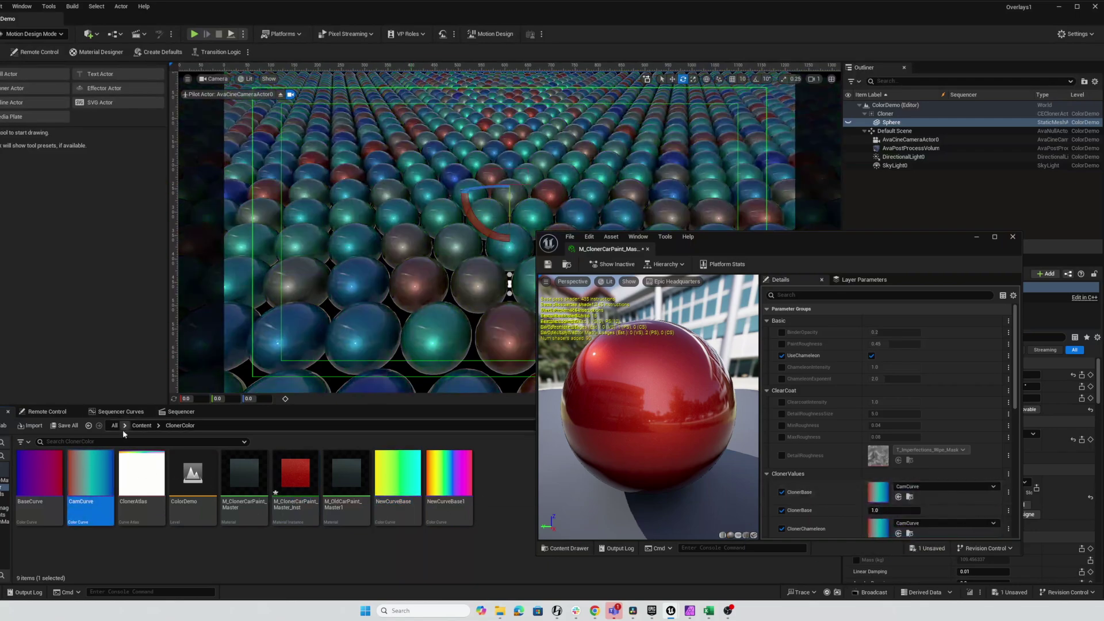
pyautogui.moveTo(46, 469); pyautogui.dragTo(805, 494)
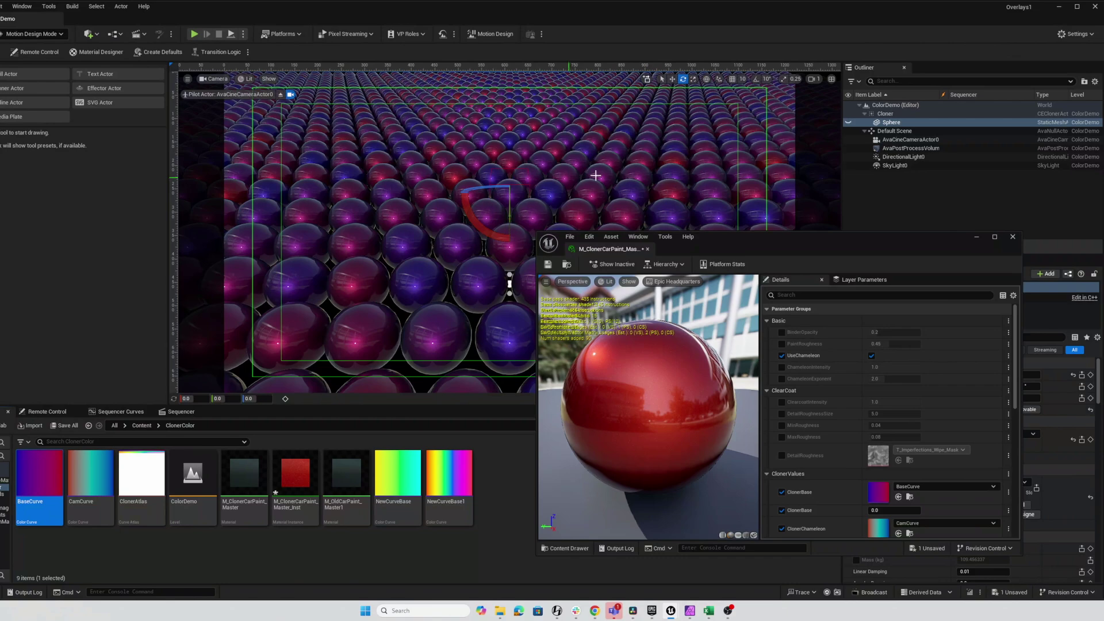
pyautogui.moveTo(448, 477); pyautogui.dragTo(789, 488)
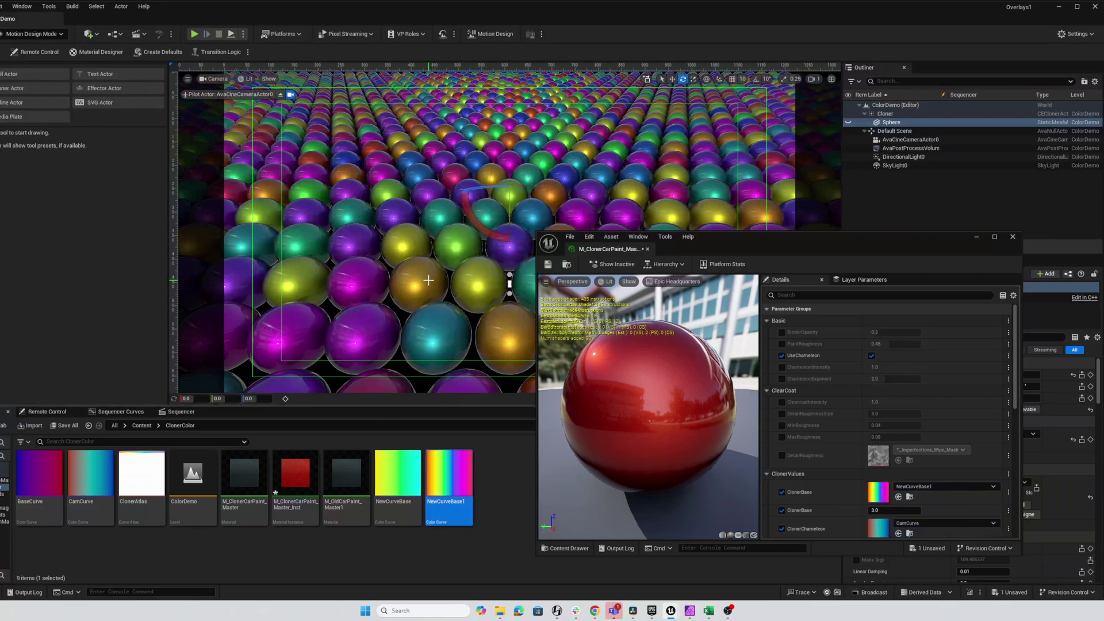
# Step: Apply M_OldCarPaint_Master1 to the cloned Sphere, save all, and box-select the colour curve assets
pyautogui.click(1012, 237)
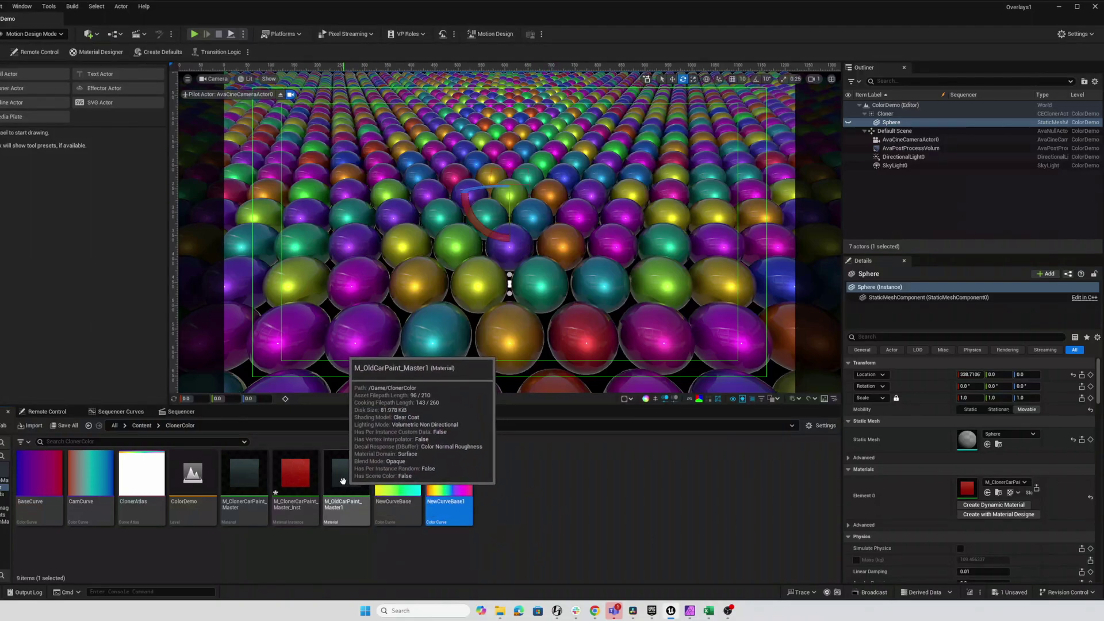
pyautogui.moveTo(345, 481); pyautogui.dragTo(964, 490)
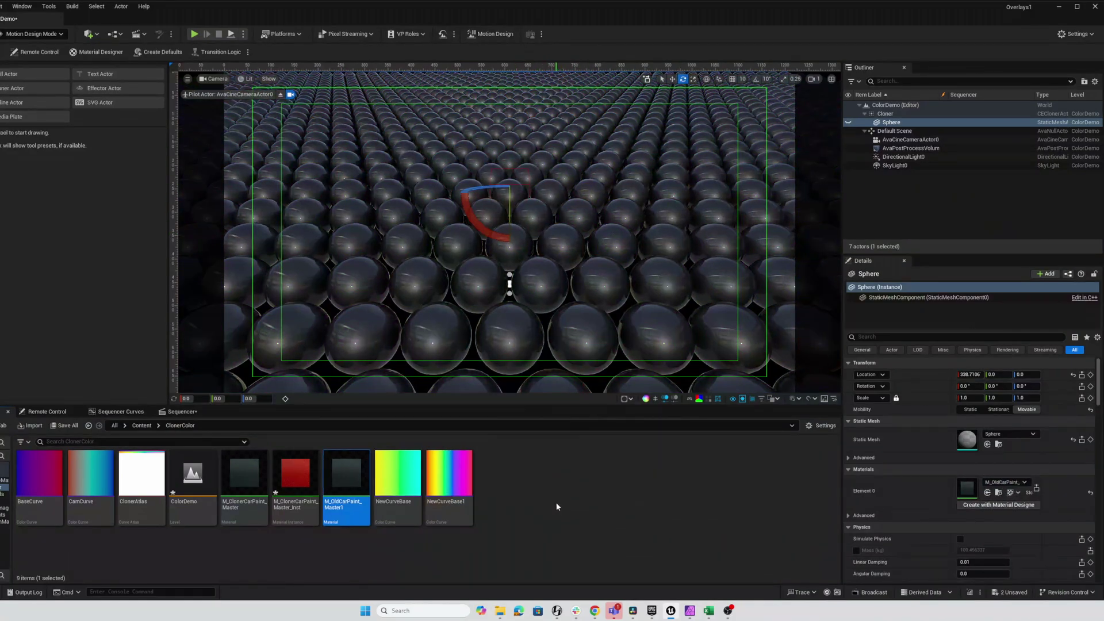
pyautogui.hotkey('ctrl', 'shift', 's')
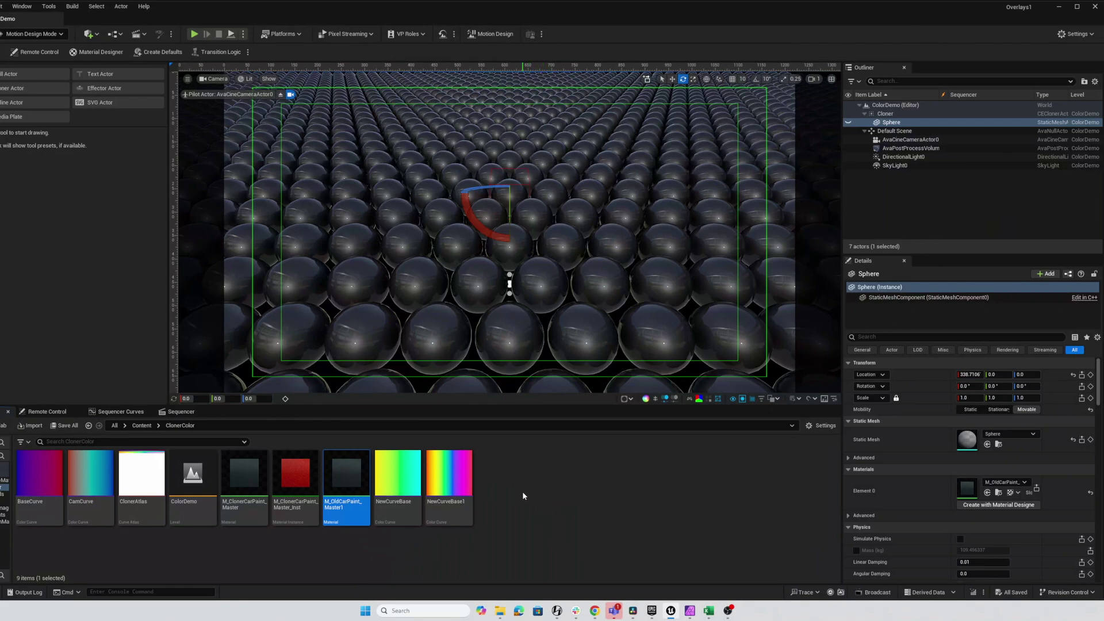
pyautogui.moveTo(15, 537); pyautogui.dragTo(143, 489)
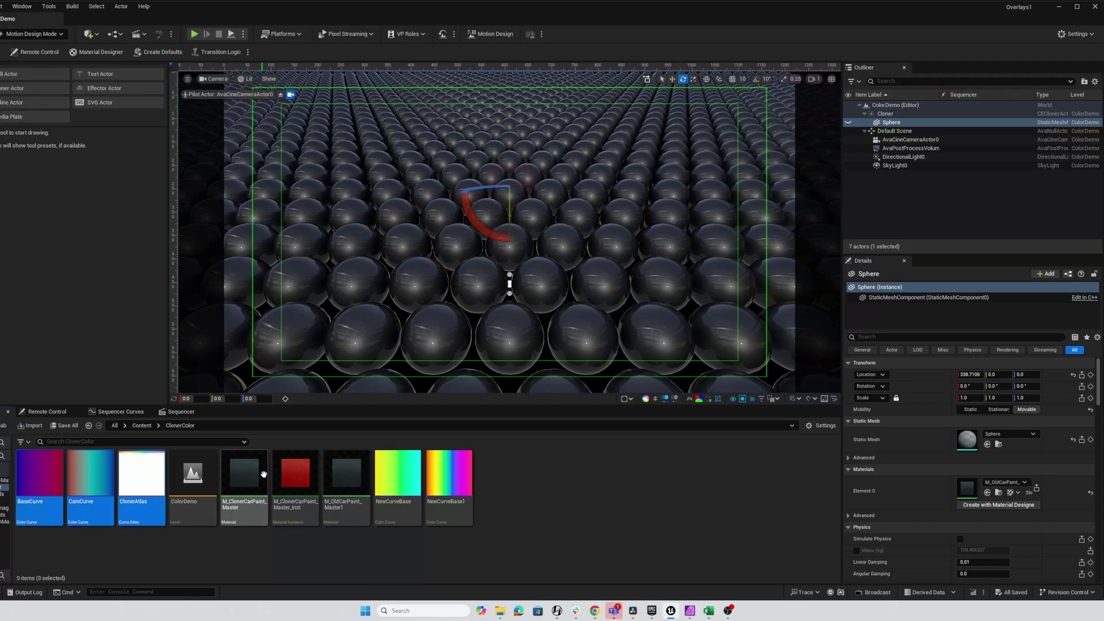
# Step: Force-delete the ClonerCarPaint master material and its material instance
pyautogui.click(244, 483)
pyautogui.keyDown('ctrl'); pyautogui.click(305, 479); pyautogui.keyUp('ctrl')
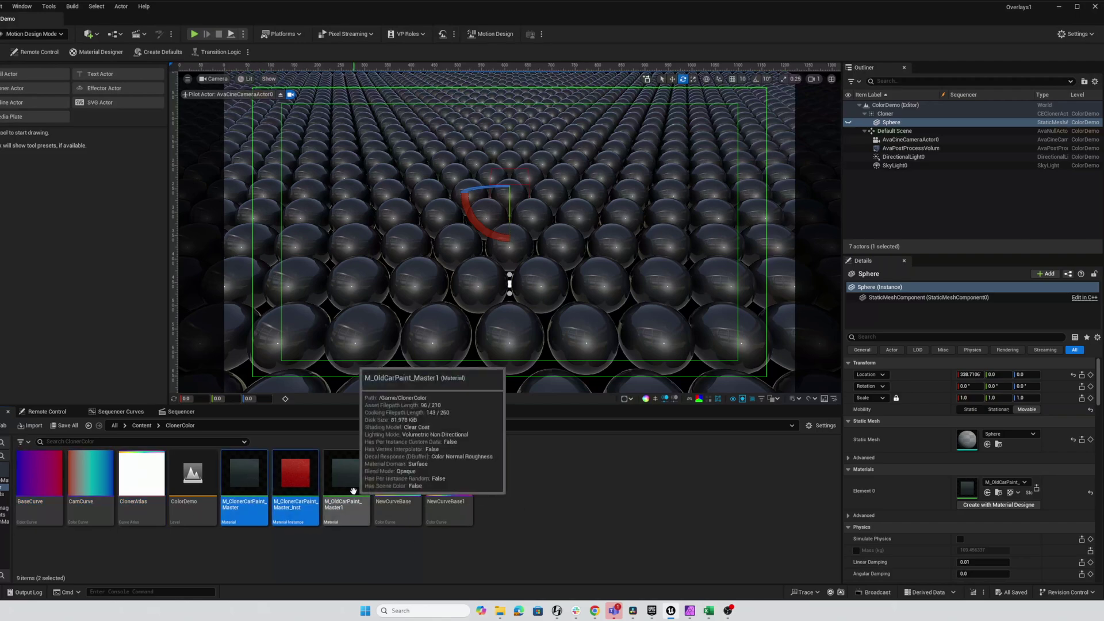
pyautogui.press('Delete')
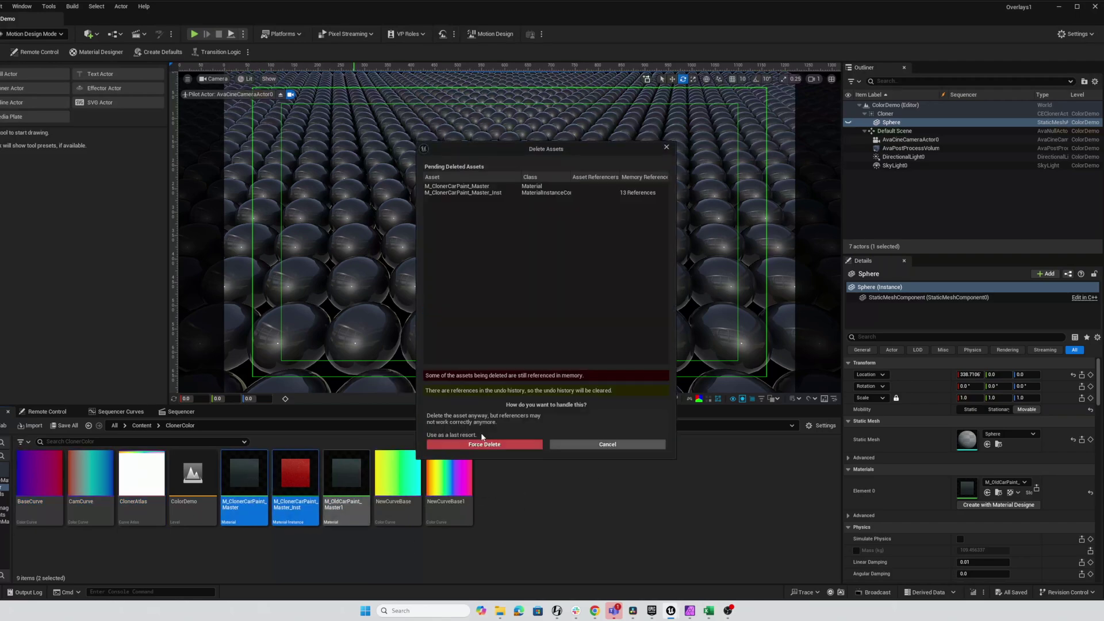
pyautogui.click(485, 443)
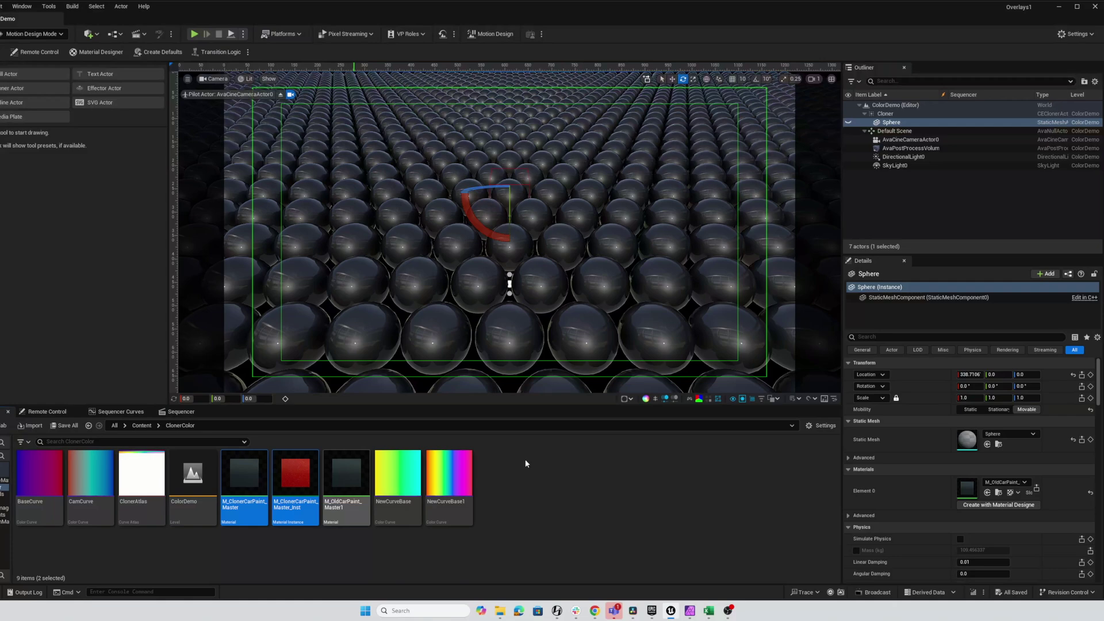
# Step: Force-delete ClonerAtlas, CamCurve and BaseCurve, then save the level
pyautogui.keyDown('ctrl'); pyautogui.click(124, 481); pyautogui.keyUp('ctrl')
pyautogui.keyDown('ctrl'); pyautogui.click(86, 481); pyautogui.keyUp('ctrl')
pyautogui.keyDown('ctrl'); pyautogui.click(40, 481); pyautogui.keyUp('ctrl')
pyautogui.press('Delete')
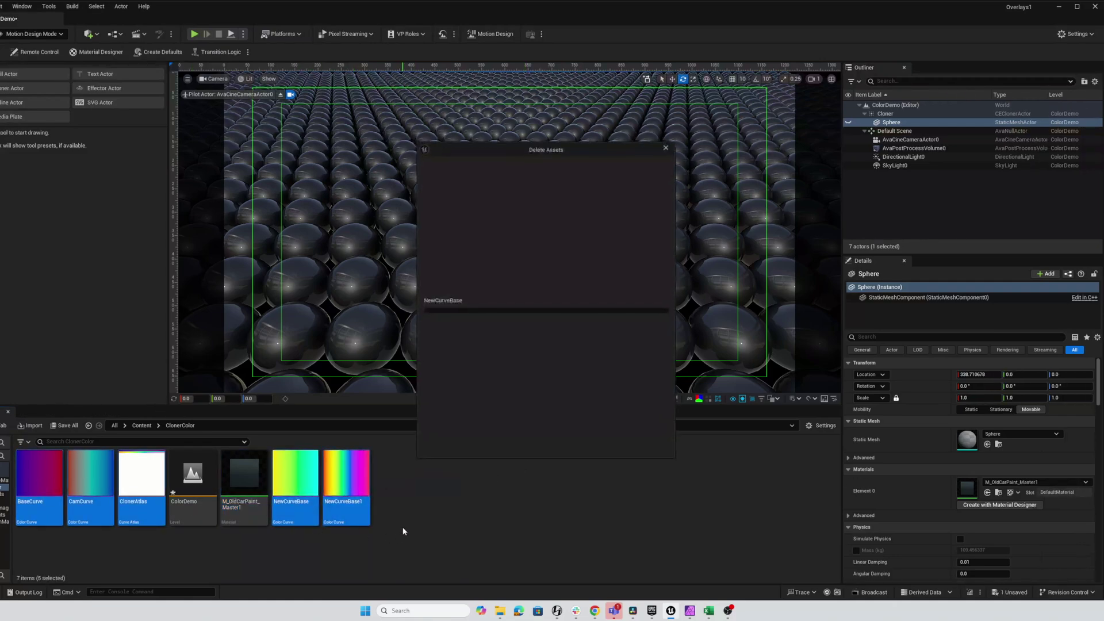
pyautogui.click(488, 443)
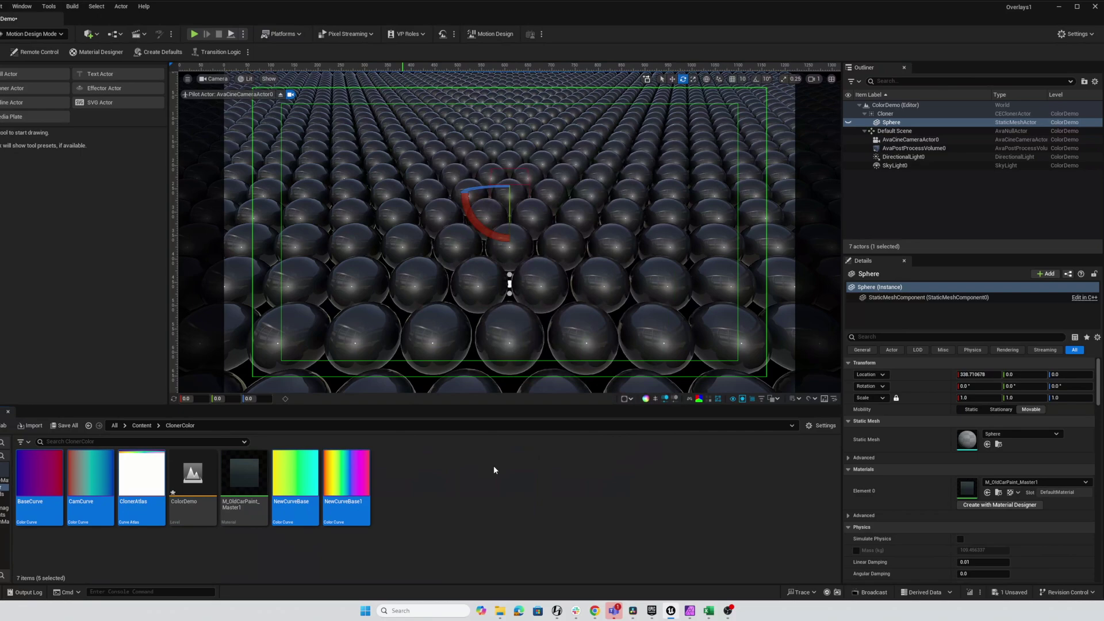
pyautogui.hotkey('ctrl', 's')
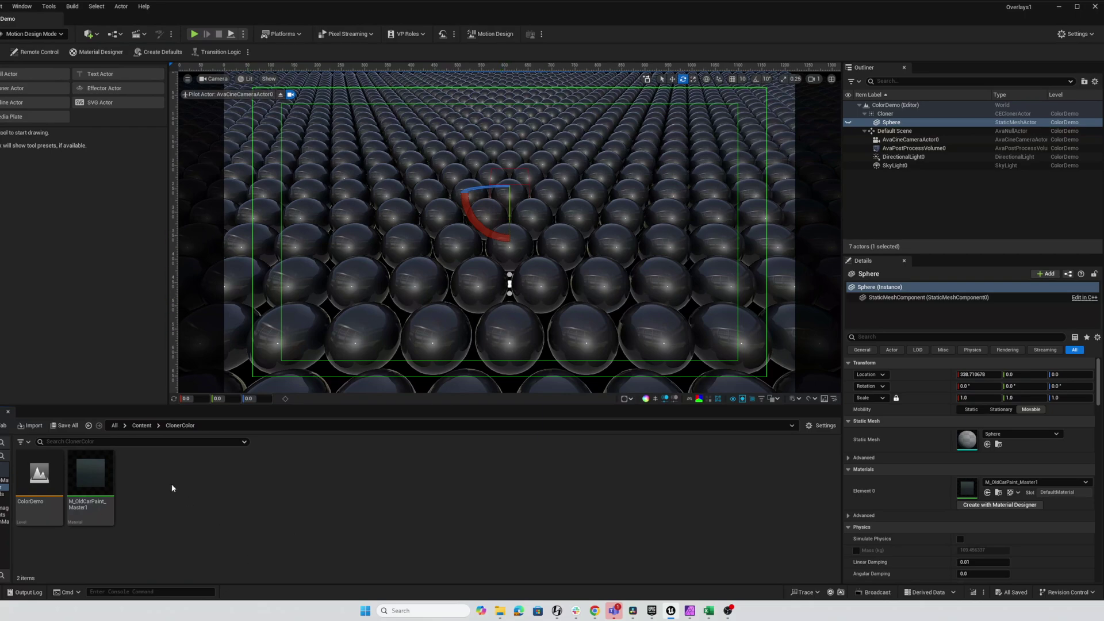
# Step: Create a new CurveLinearColor asset named ColorPallet01 in the ClonerColor folder
pyautogui.rightClick(152, 486)
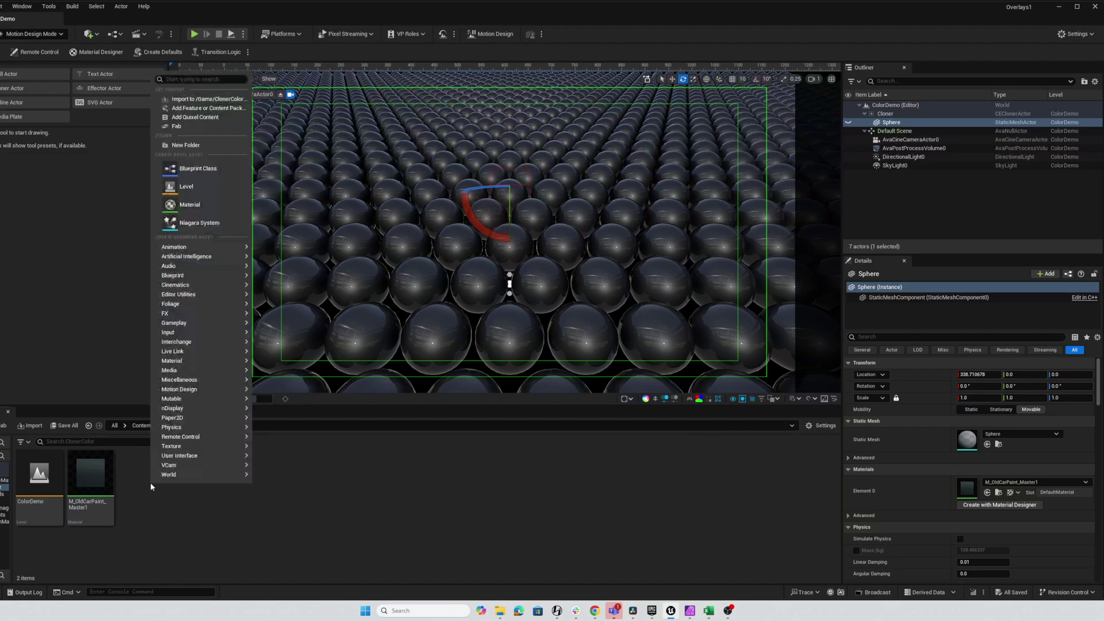
pyautogui.moveTo(187, 385)
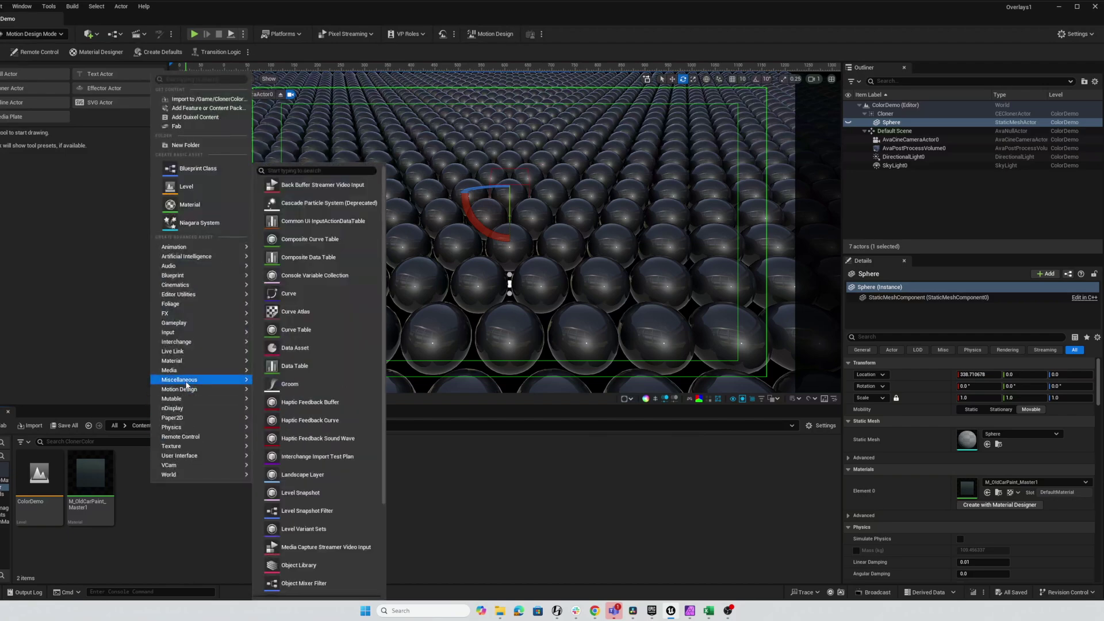
pyautogui.click(289, 293)
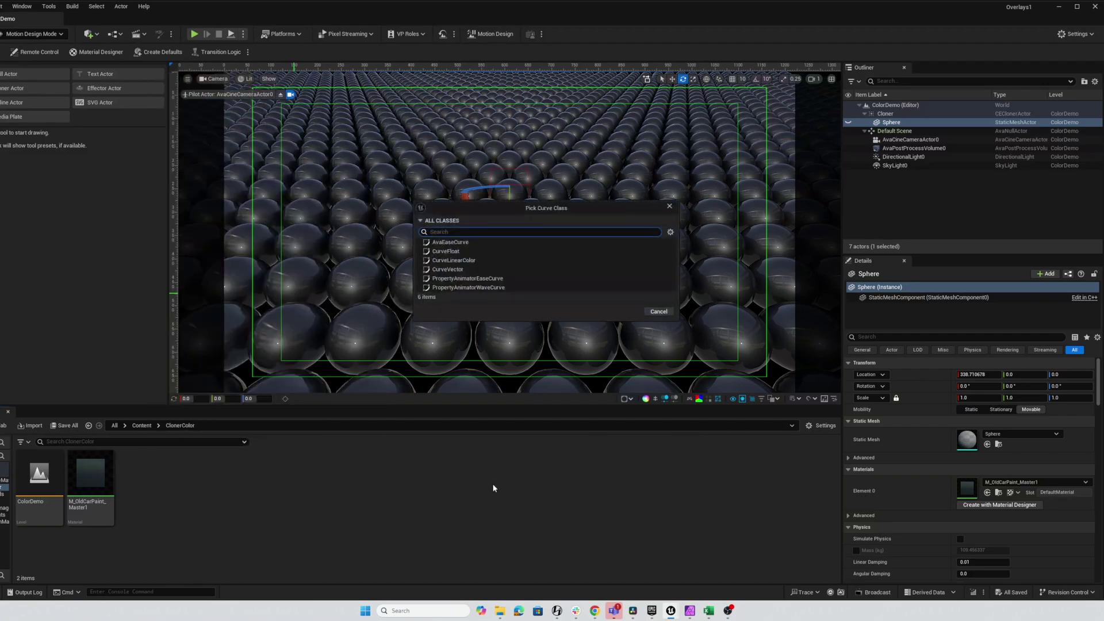
pyautogui.click(459, 261)
pyautogui.click(625, 311)
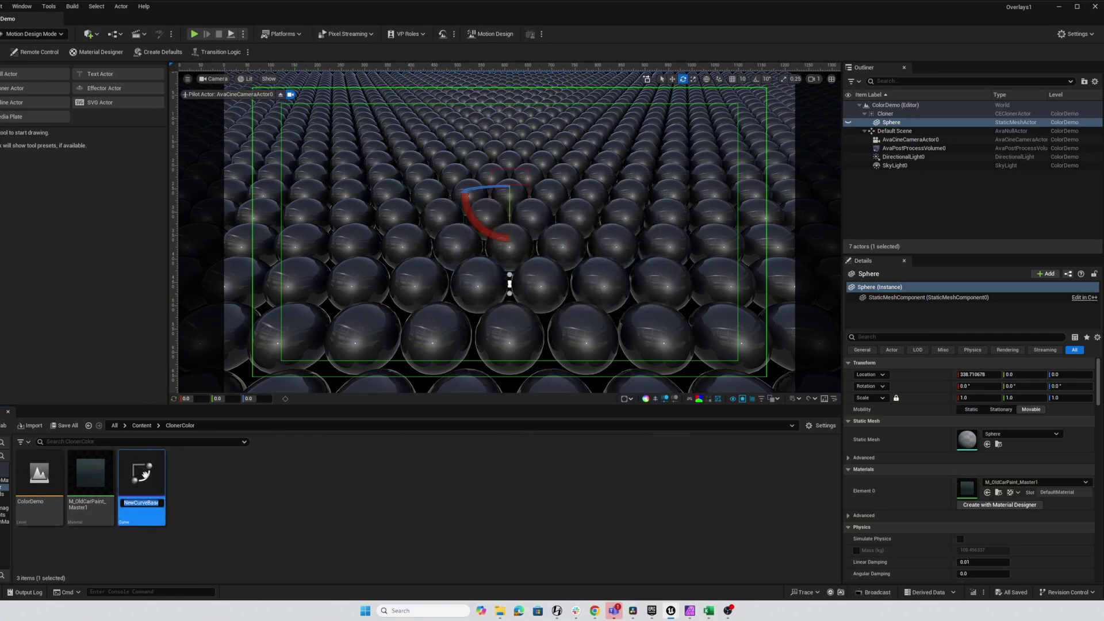
pyautogui.write('ColorPallet01')
pyautogui.press('Return')
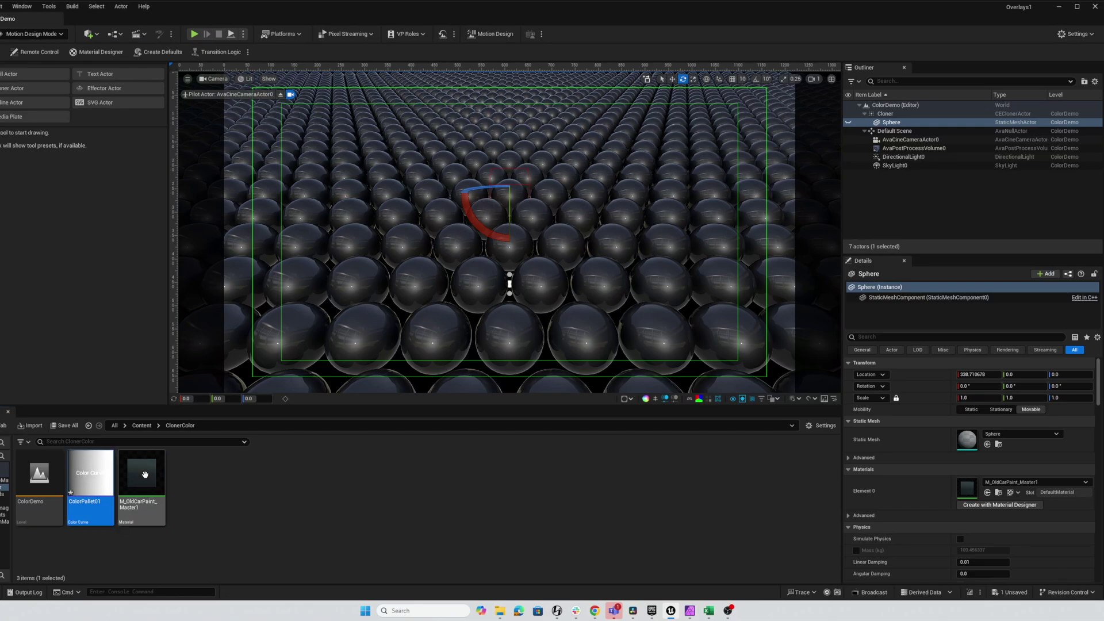
# Step: Set ColorPallet01's gradient to run from pure blue to red and close the editor
pyautogui.doubleClick(91, 479)
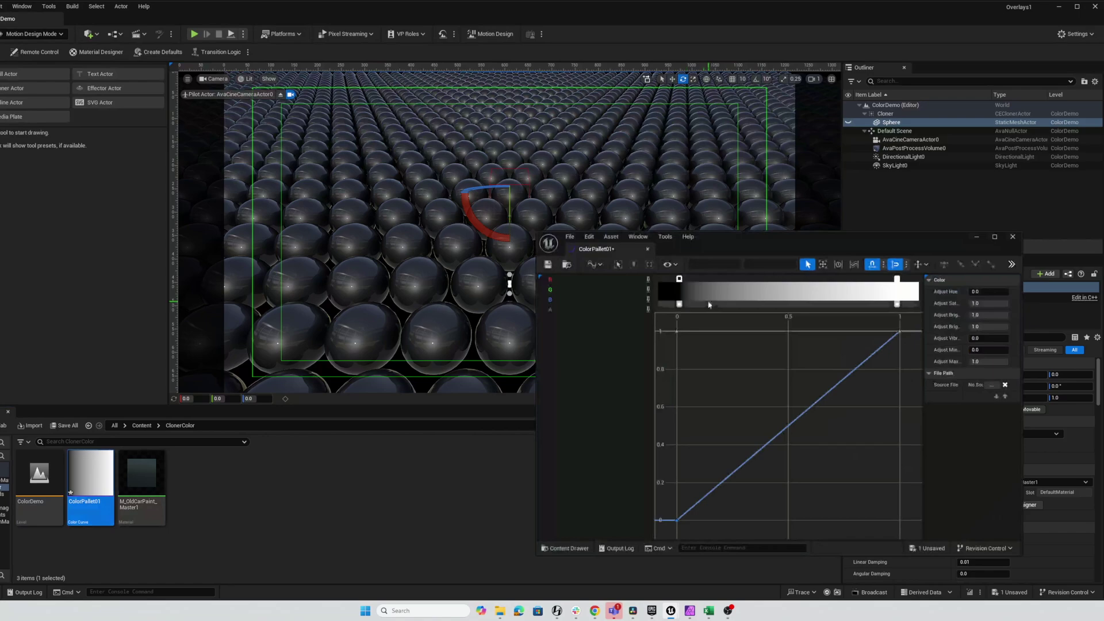
pyautogui.doubleClick(679, 279)
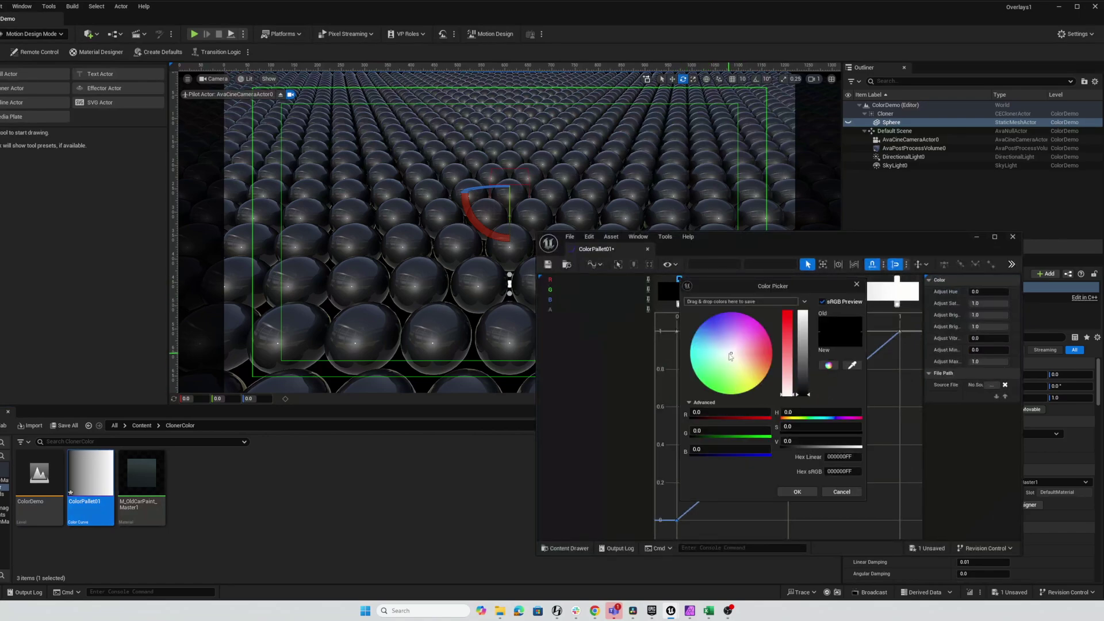
pyautogui.click(710, 317)
pyautogui.click(797, 492)
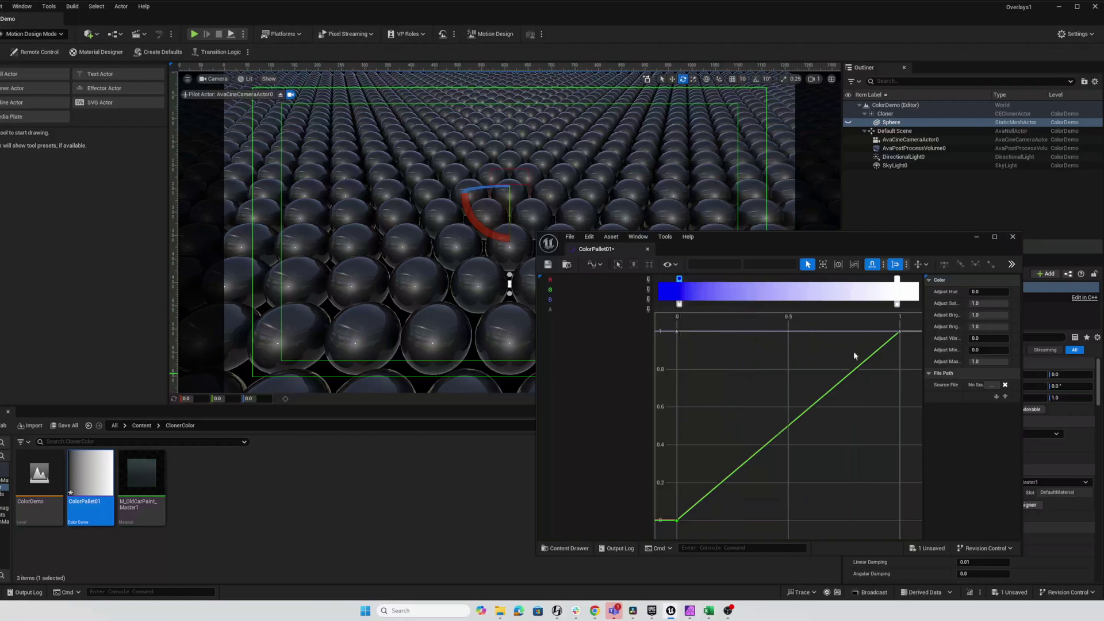
pyautogui.doubleClick(896, 280)
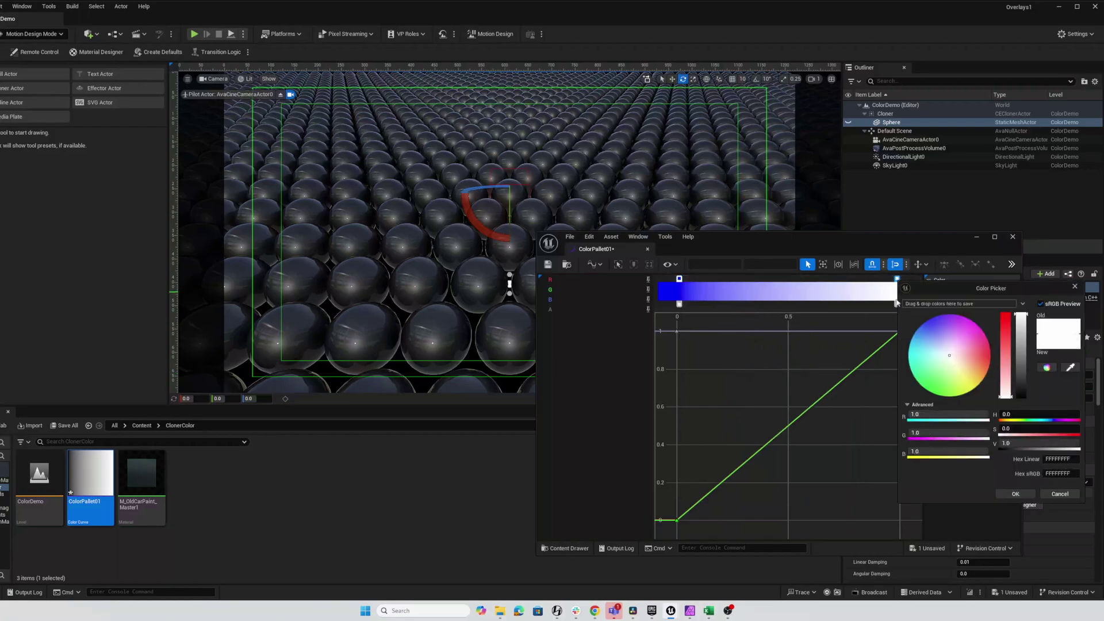
pyautogui.moveTo(960, 368); pyautogui.dragTo(990, 358)
pyautogui.click(1015, 495)
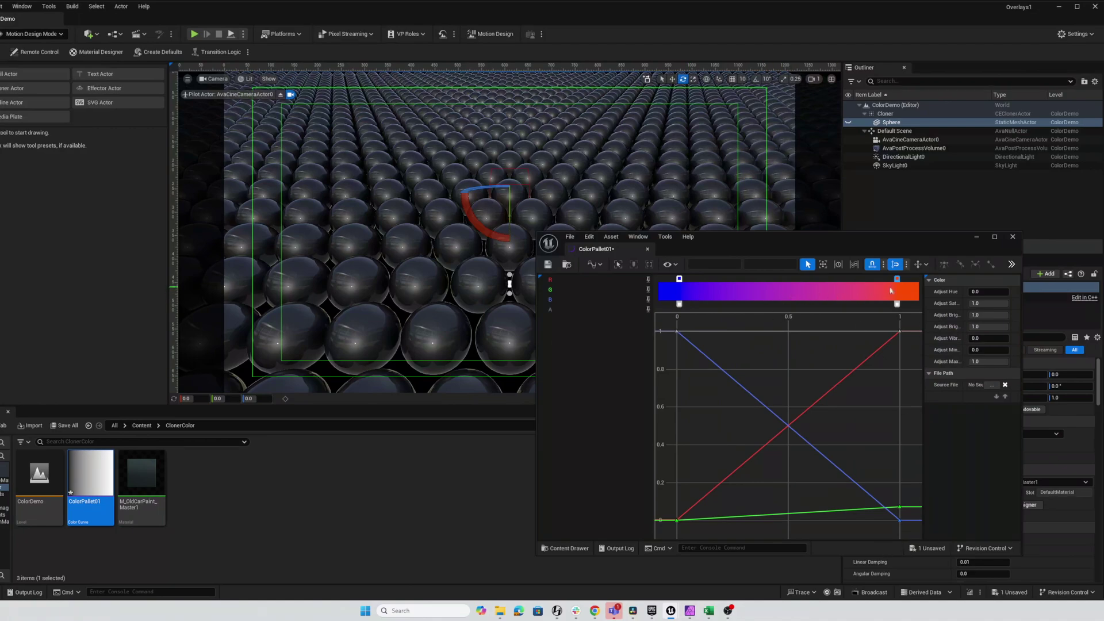
pyautogui.click(1012, 236)
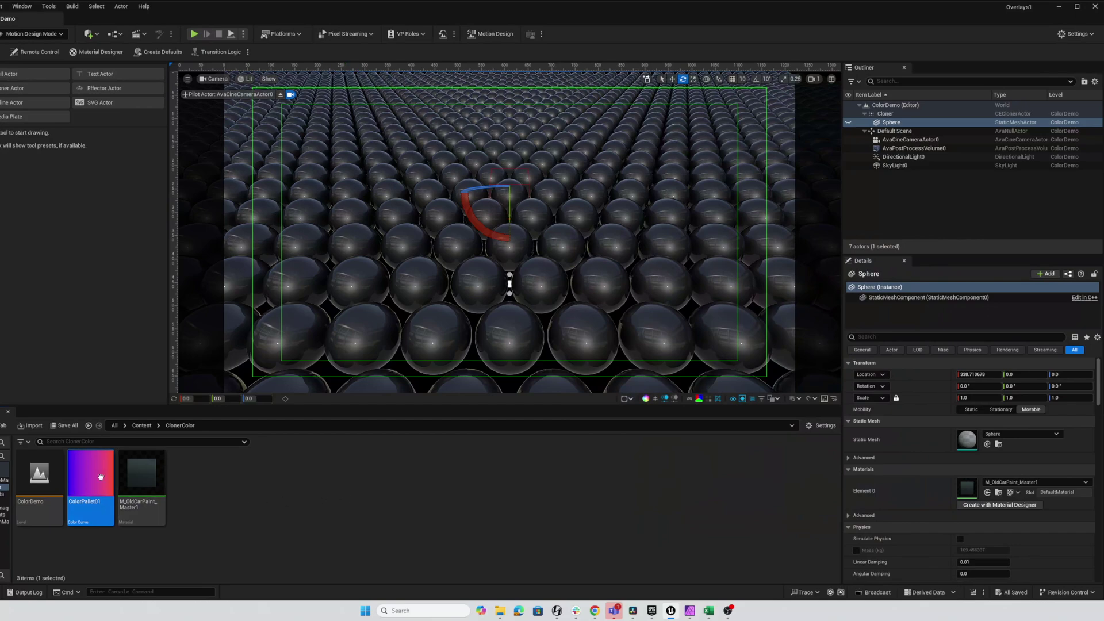
# Step: Duplicate ColorPallet01 as ColorPallet02 and make its first gradient stop green
pyautogui.hotkey('ctrl', 'd')
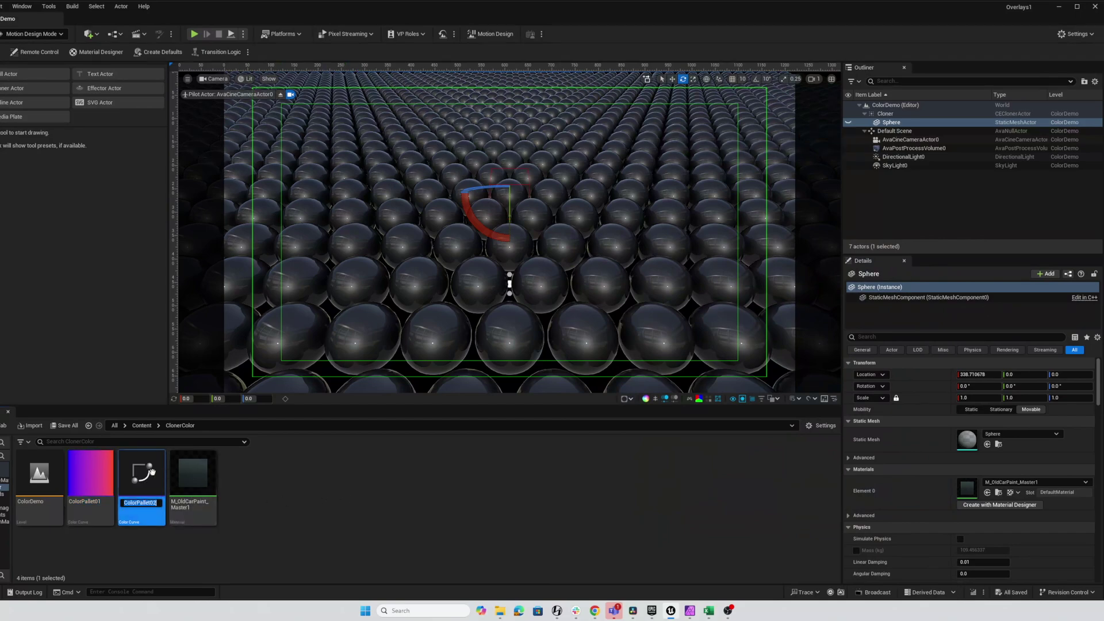
pyautogui.doubleClick(143, 476)
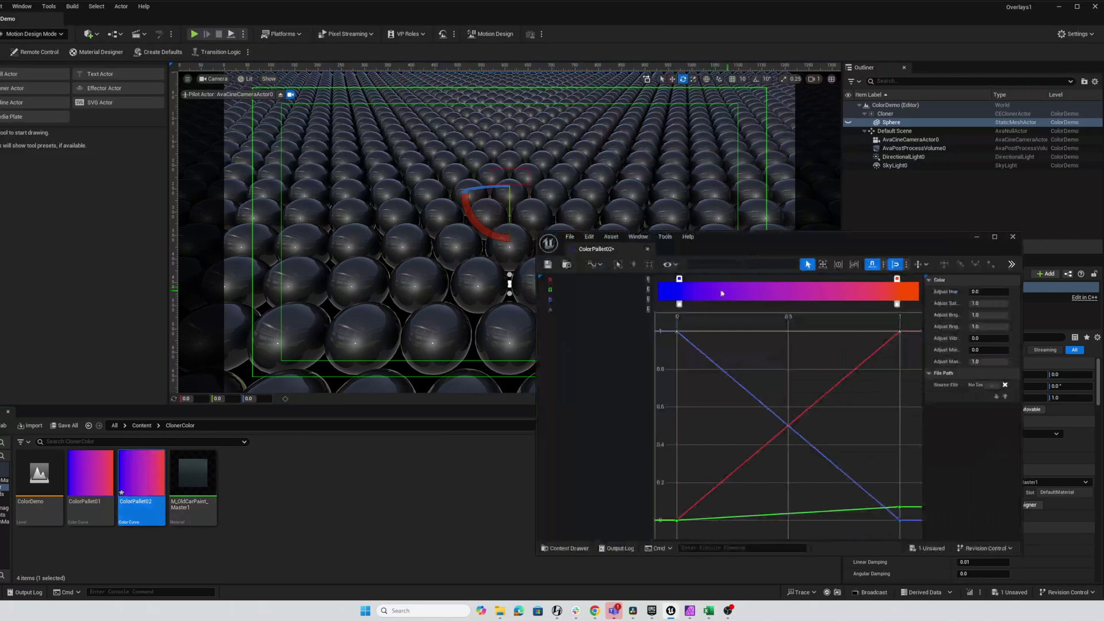
pyautogui.moveTo(680, 280)
pyautogui.mouseDown()
pyautogui.moveTo(778, 282)
pyautogui.moveTo(681, 289)
pyautogui.mouseUp()
pyautogui.doubleClick(680, 284)
pyautogui.moveTo(712, 357); pyautogui.dragTo(713, 400)
pyautogui.click(797, 492)
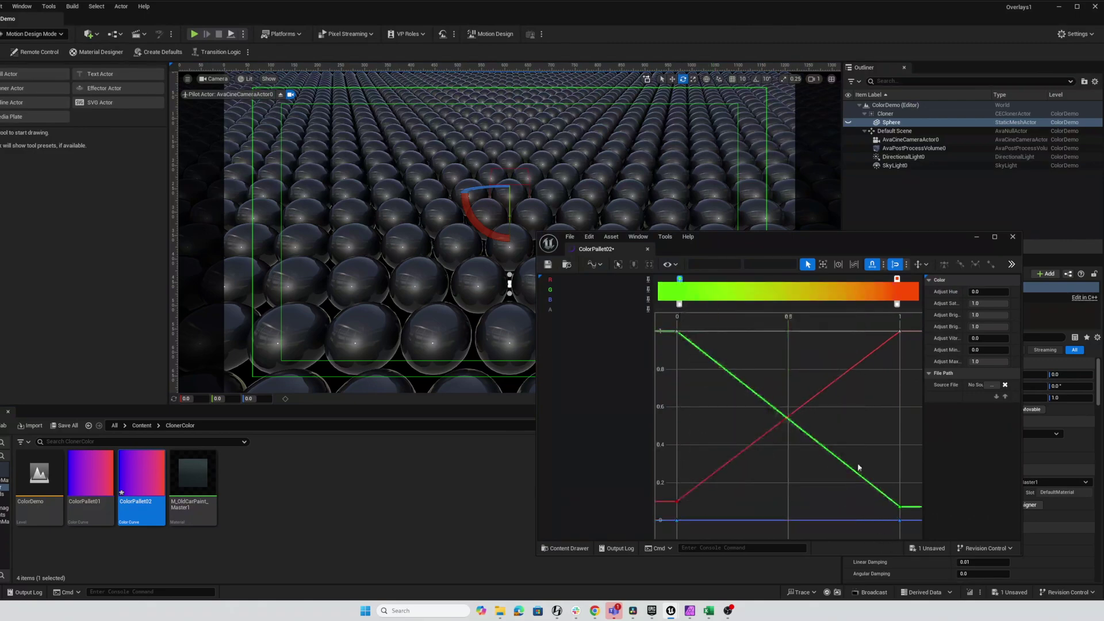
# Step: Make ColorPallet02's last gradient stop yellow, close the editor and save
pyautogui.doubleClick(897, 280)
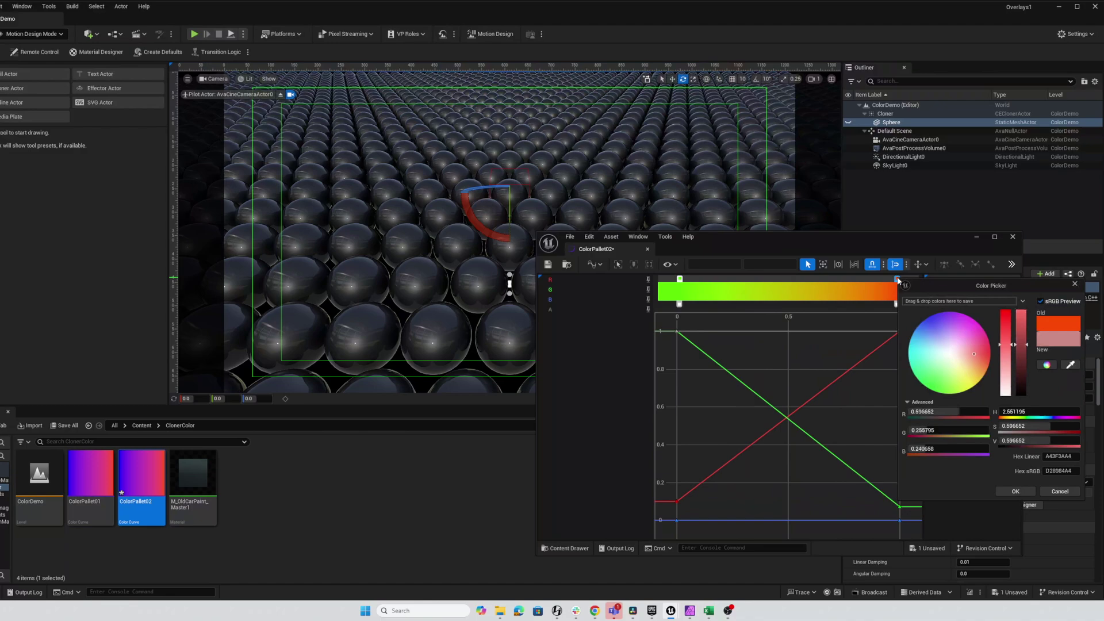
pyautogui.moveTo(965, 370); pyautogui.dragTo(988, 381)
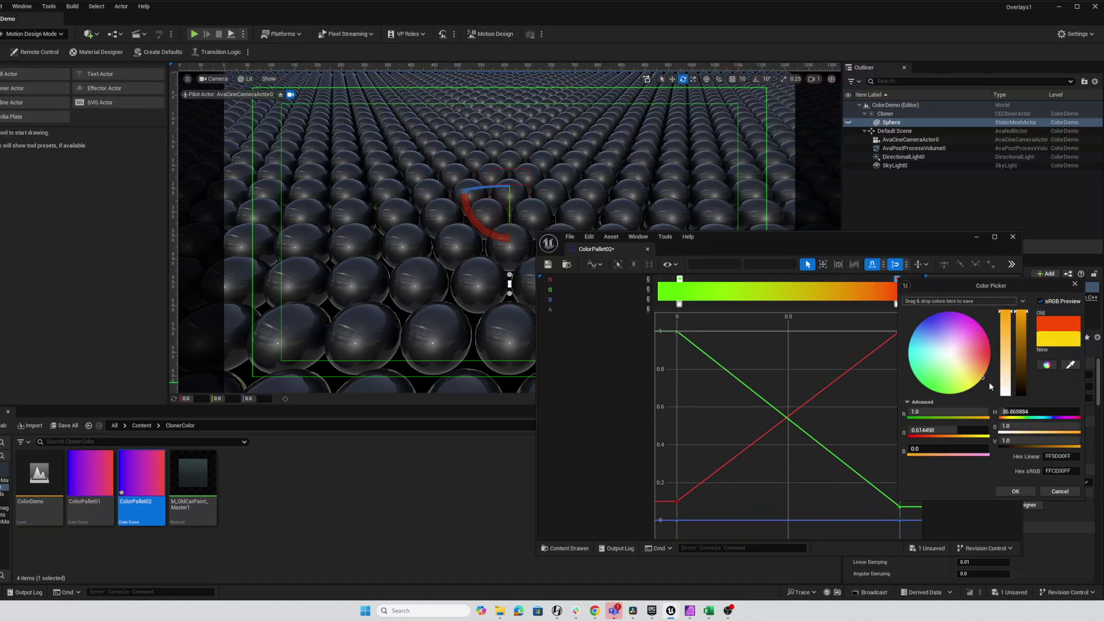
pyautogui.click(1015, 491)
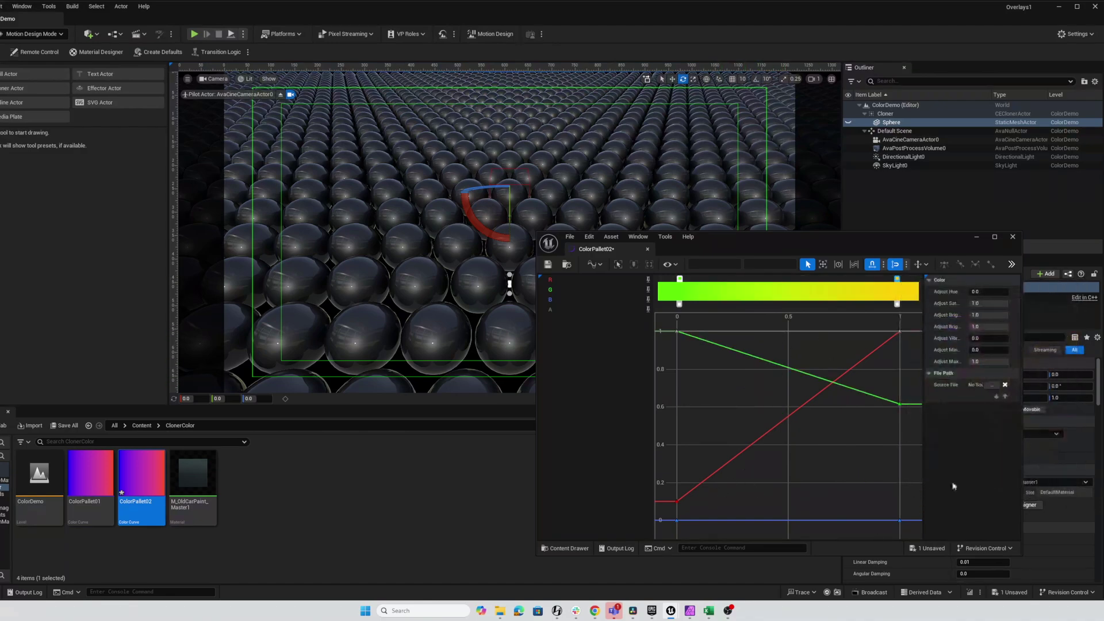
pyautogui.click(1012, 236)
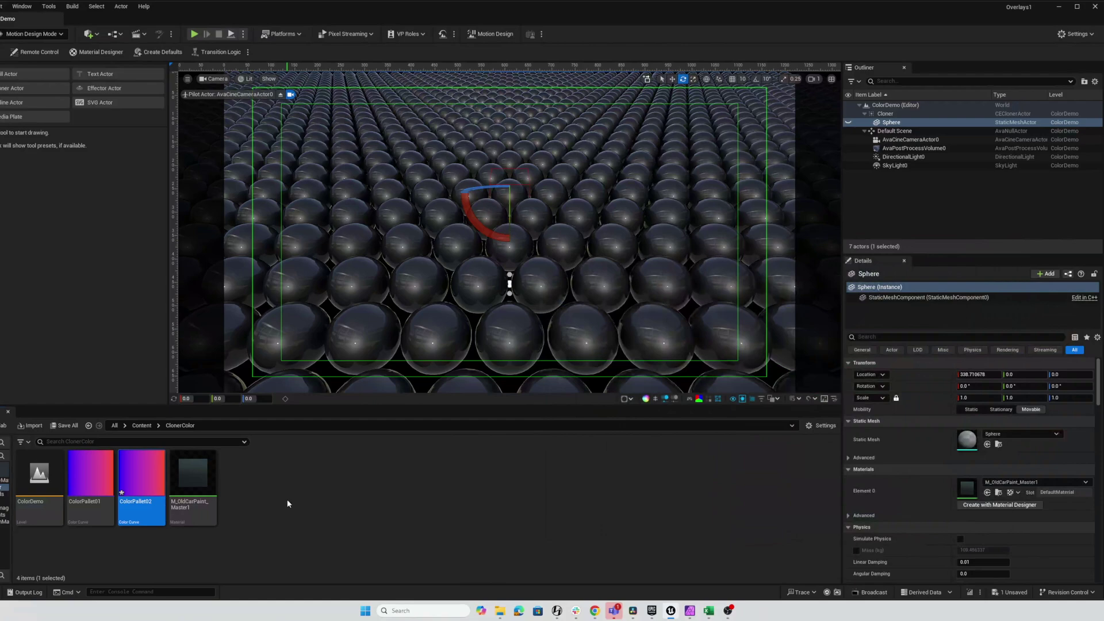
pyautogui.hotkey('ctrl', 's')
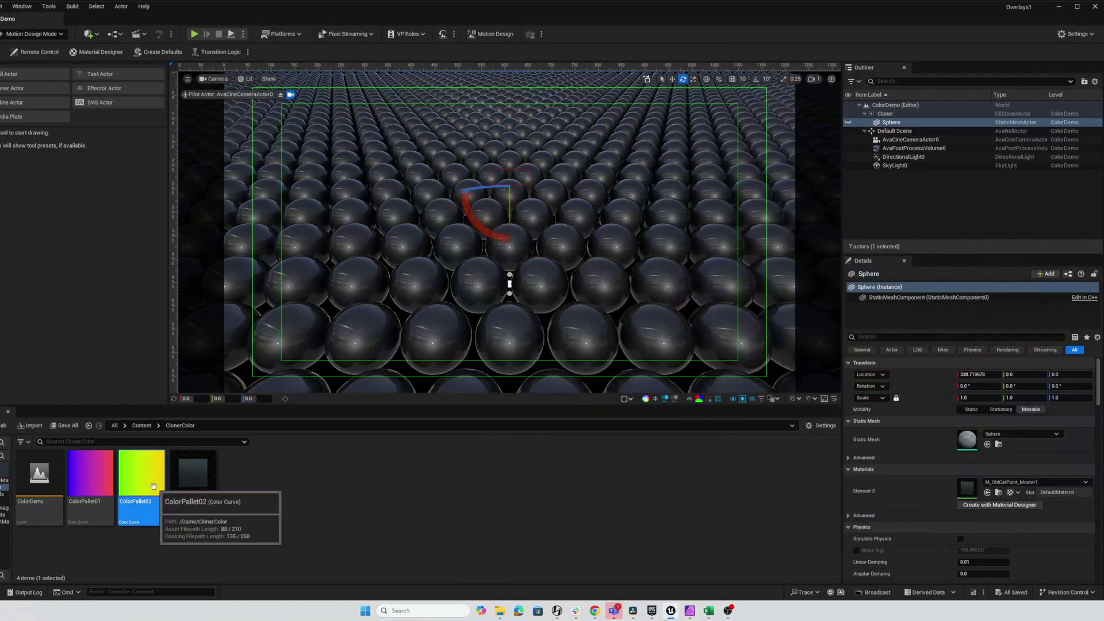
# Step: Duplicate ColorPallet02 as ColorPallet03 and change its first gradient stop to red
pyautogui.rightClick(300, 505)
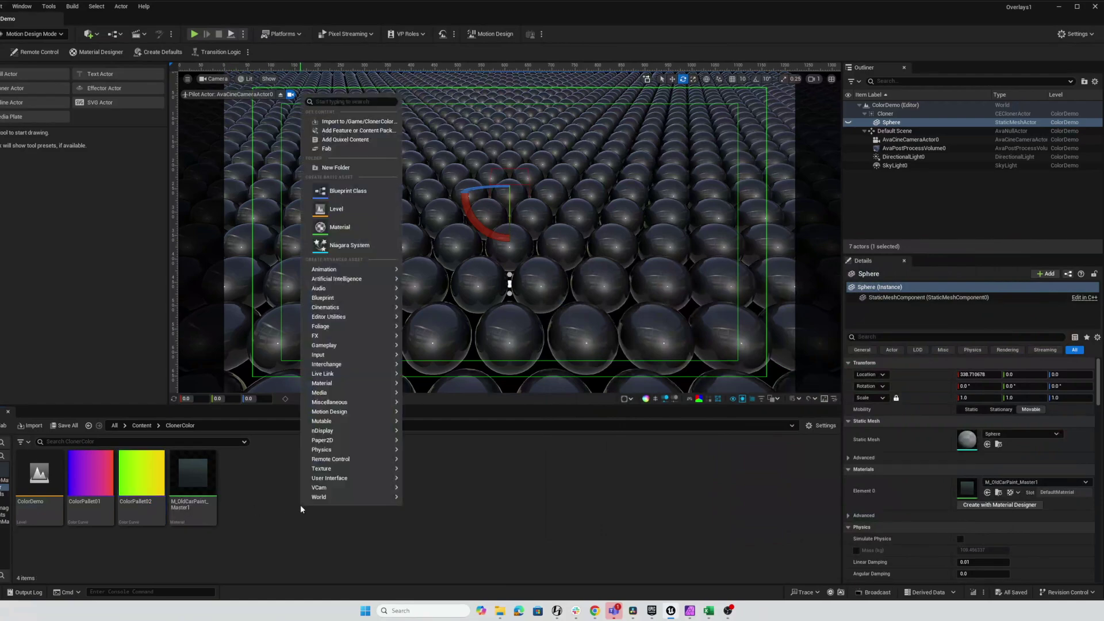
pyautogui.moveTo(323, 309)
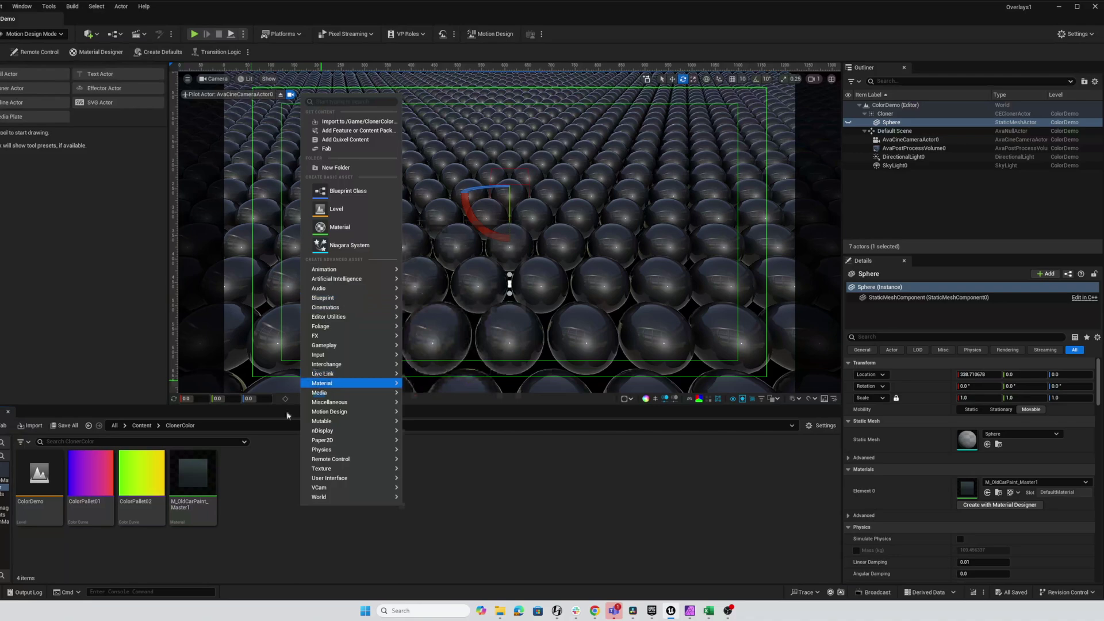
pyautogui.click(160, 475)
pyautogui.hotkey('ctrl', 'd')
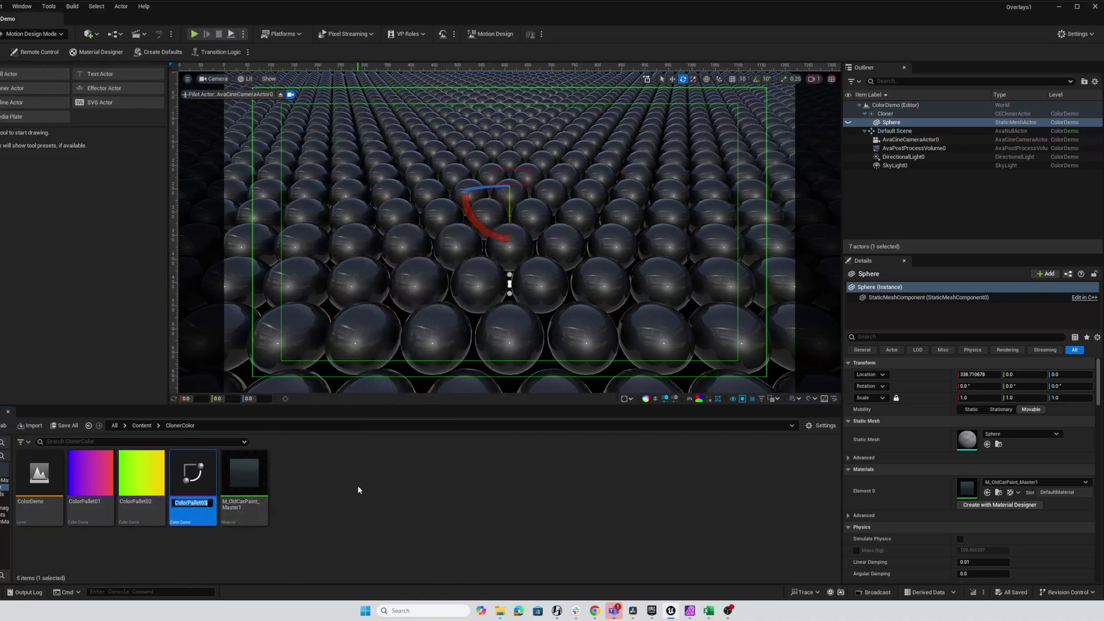
pyautogui.press('Return')
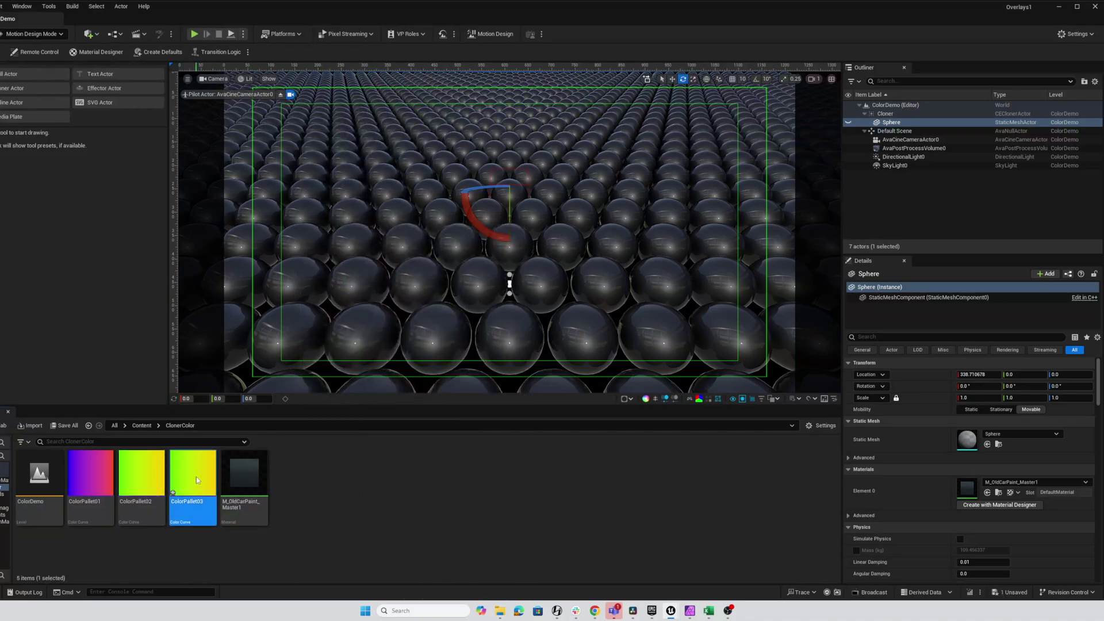
pyautogui.doubleClick(196, 477)
pyautogui.doubleClick(679, 280)
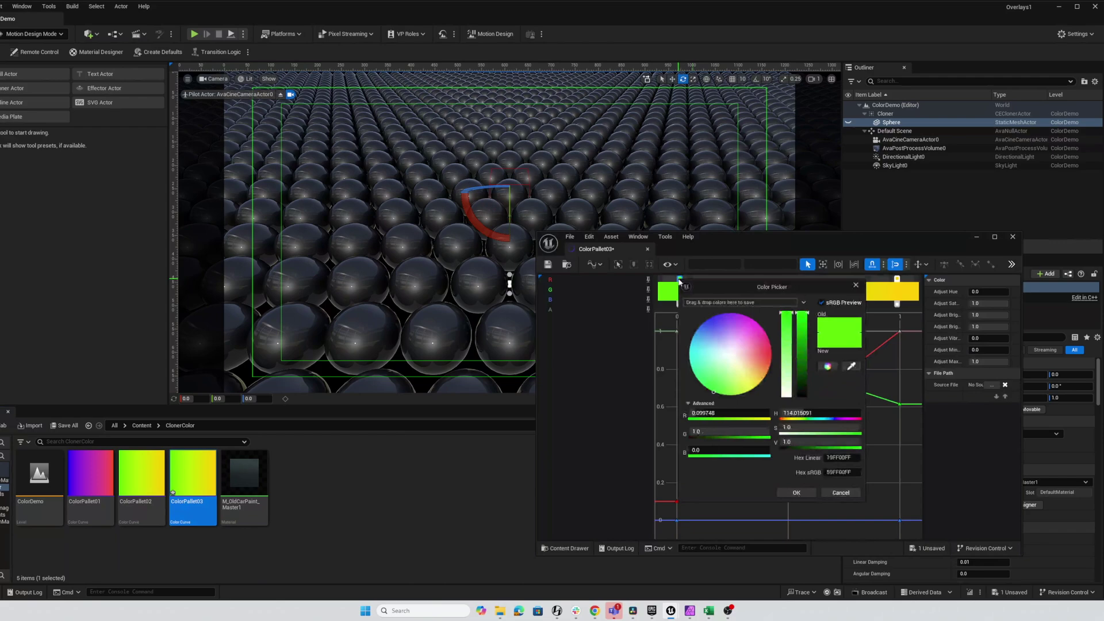
pyautogui.moveTo(741, 359); pyautogui.dragTo(780, 359)
pyautogui.click(796, 492)
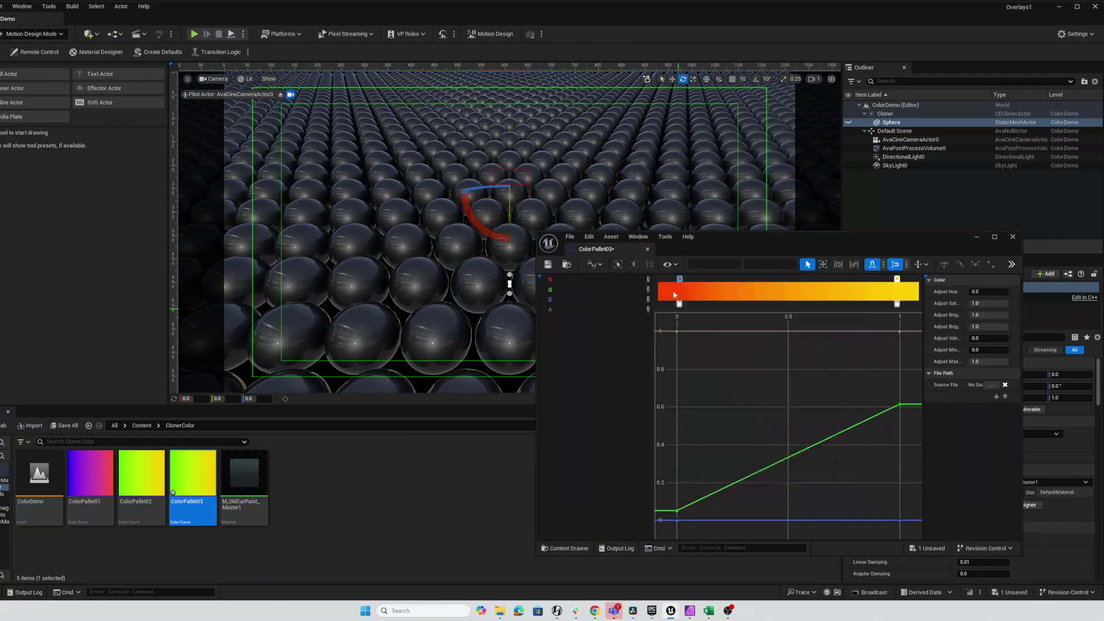
# Step: Add a yellow stop and then a green stop along the ColorPallet03 gradient
pyautogui.click(717, 280)
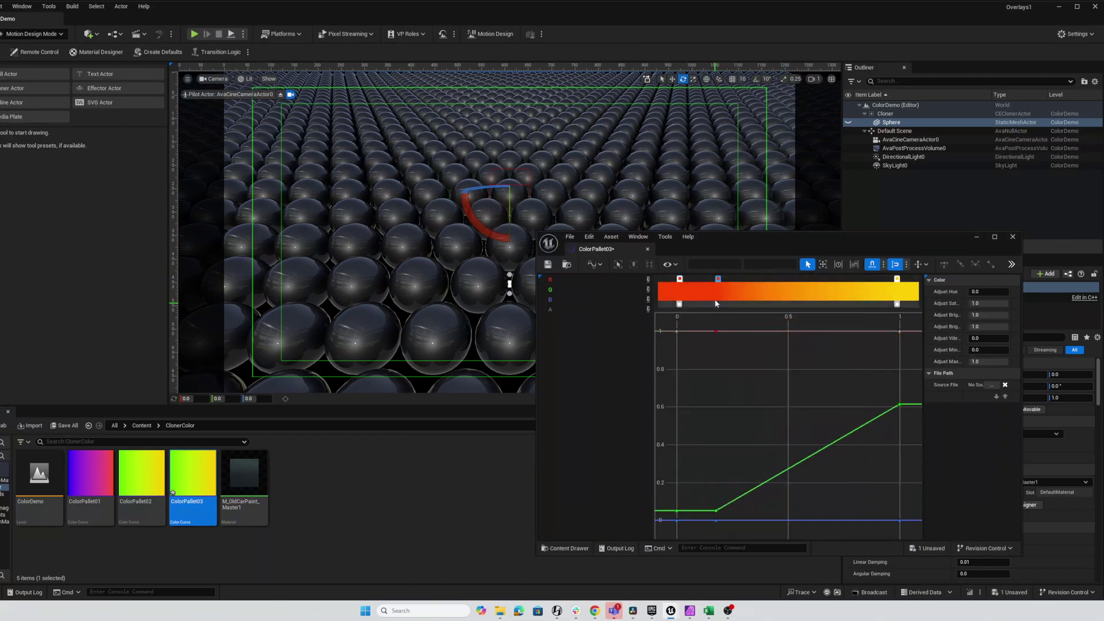
pyautogui.doubleClick(717, 278)
pyautogui.moveTo(792, 388); pyautogui.dragTo(799, 399)
pyautogui.click(838, 492)
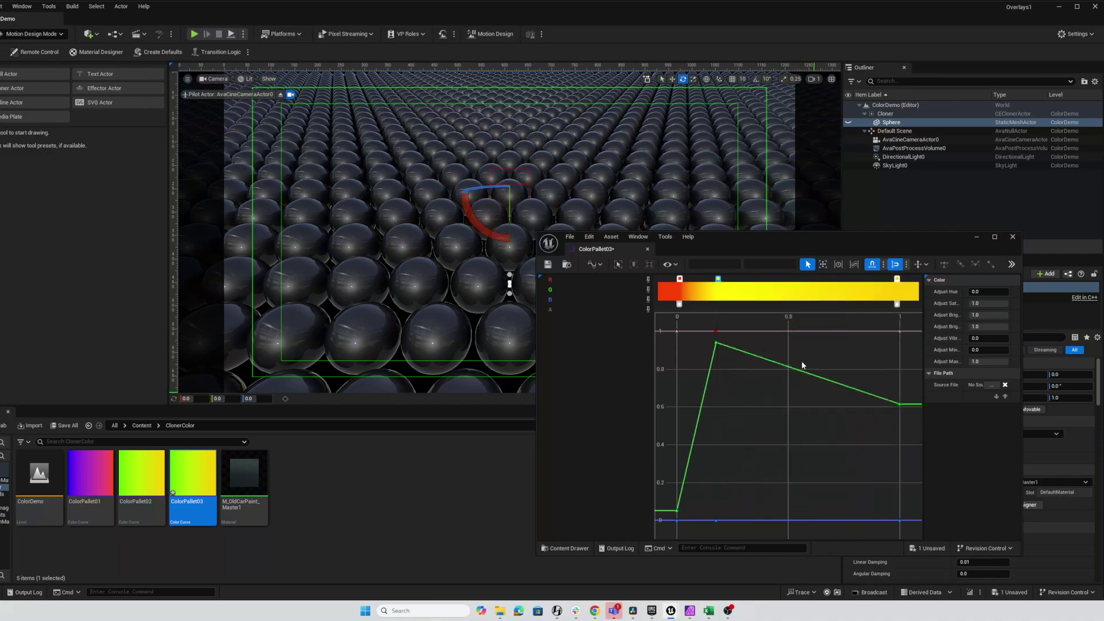
pyautogui.click(761, 280)
pyautogui.doubleClick(761, 279)
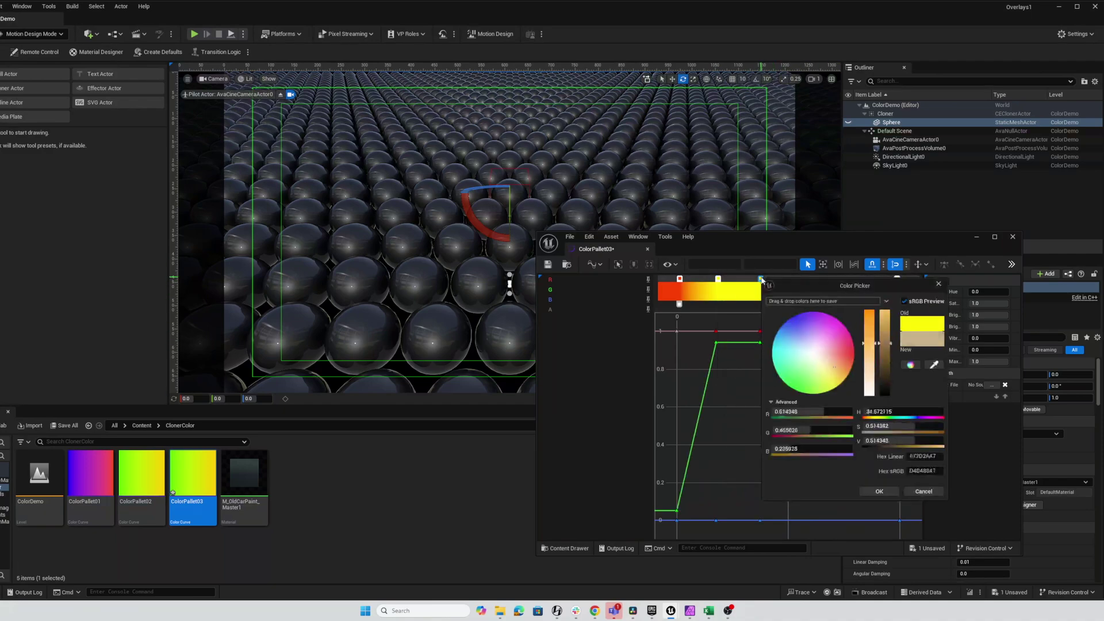
pyautogui.moveTo(798, 397); pyautogui.dragTo(792, 396)
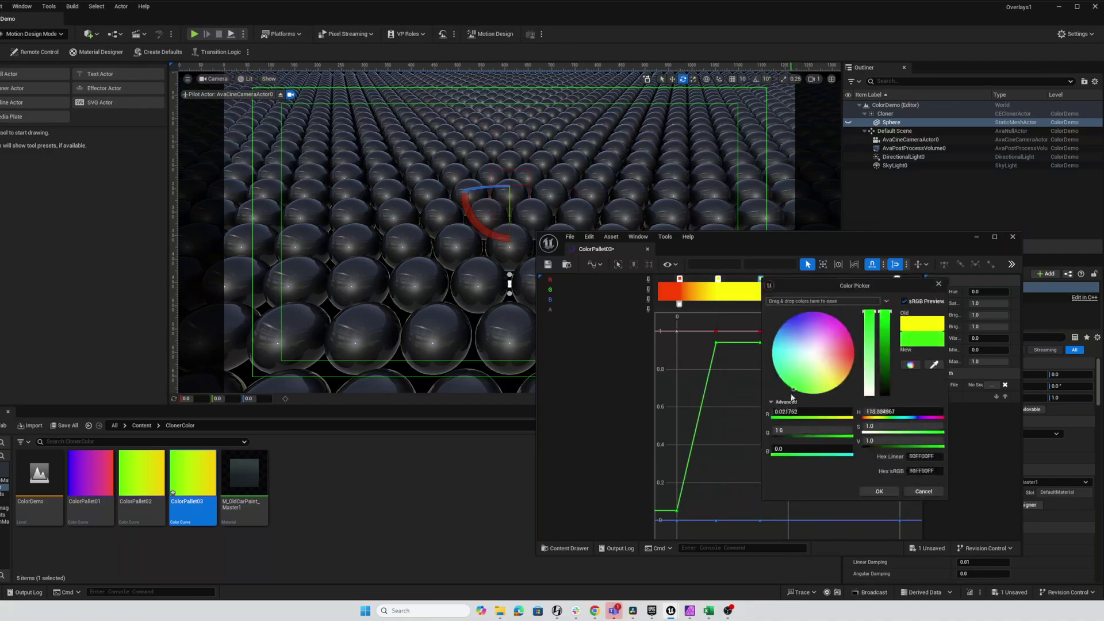
pyautogui.click(879, 491)
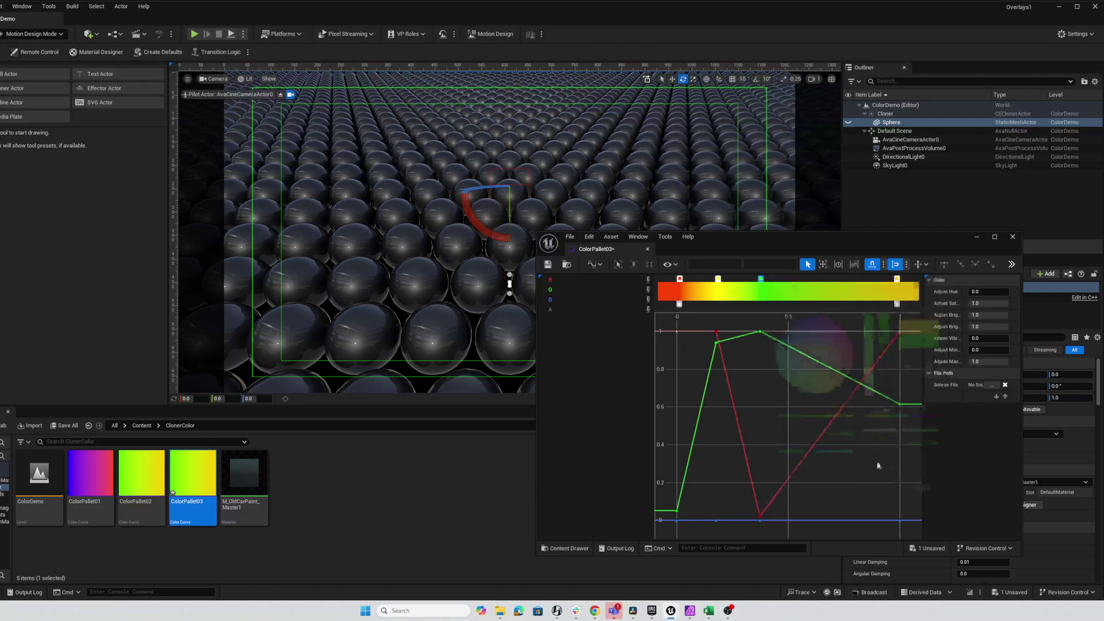
# Step: Add a blue stop past the gradient's middle and shift it slightly right
pyautogui.click(806, 280)
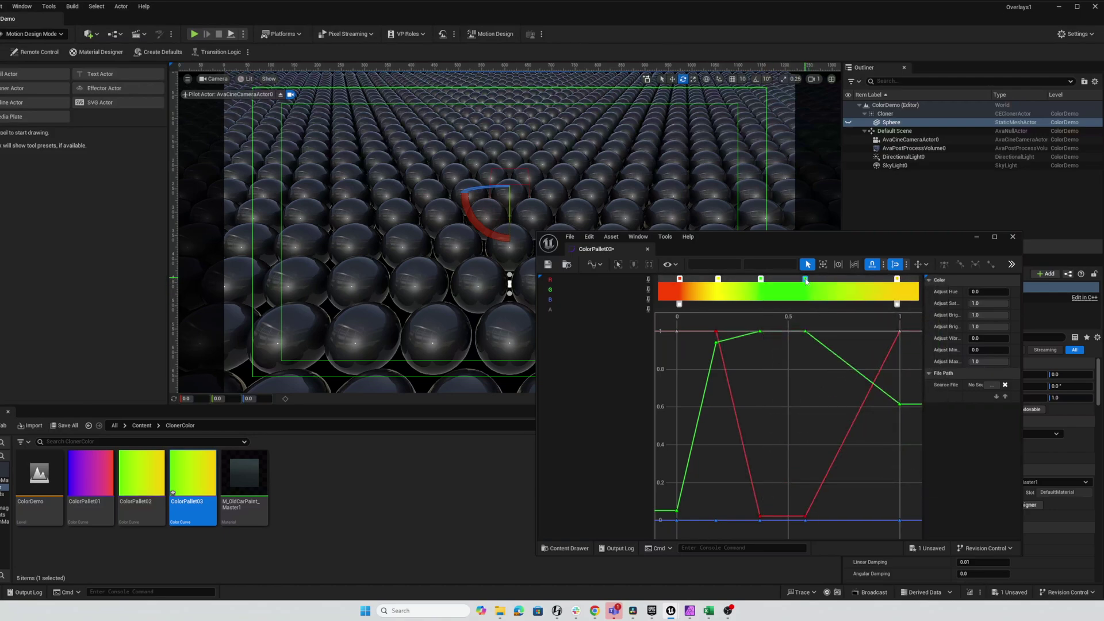
pyautogui.doubleClick(805, 280)
pyautogui.click(825, 357)
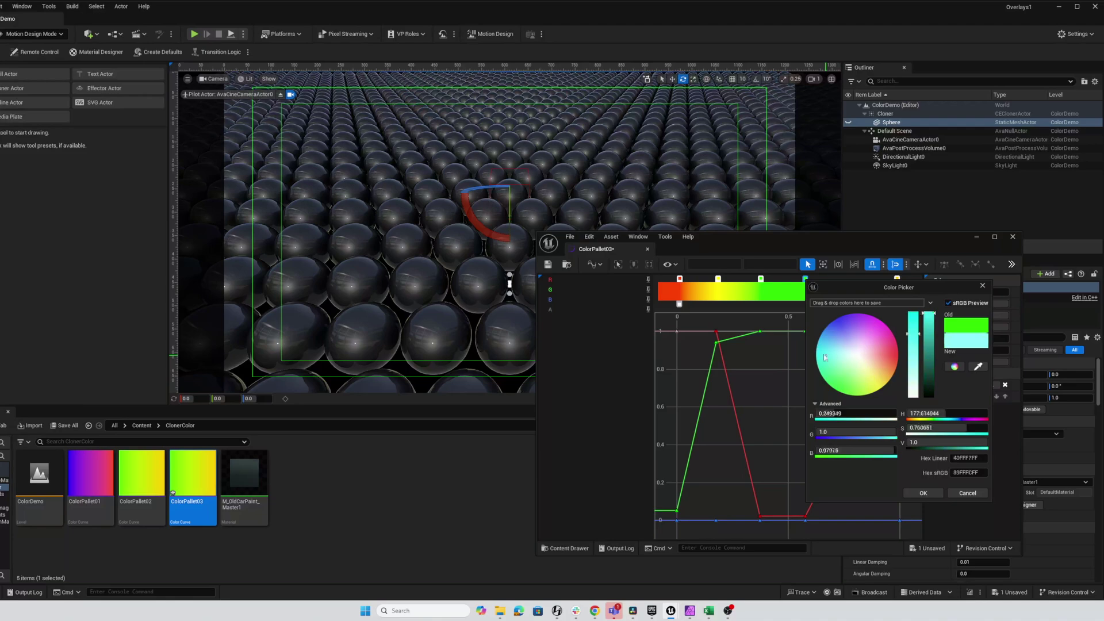
pyautogui.moveTo(824, 357); pyautogui.dragTo(825, 306)
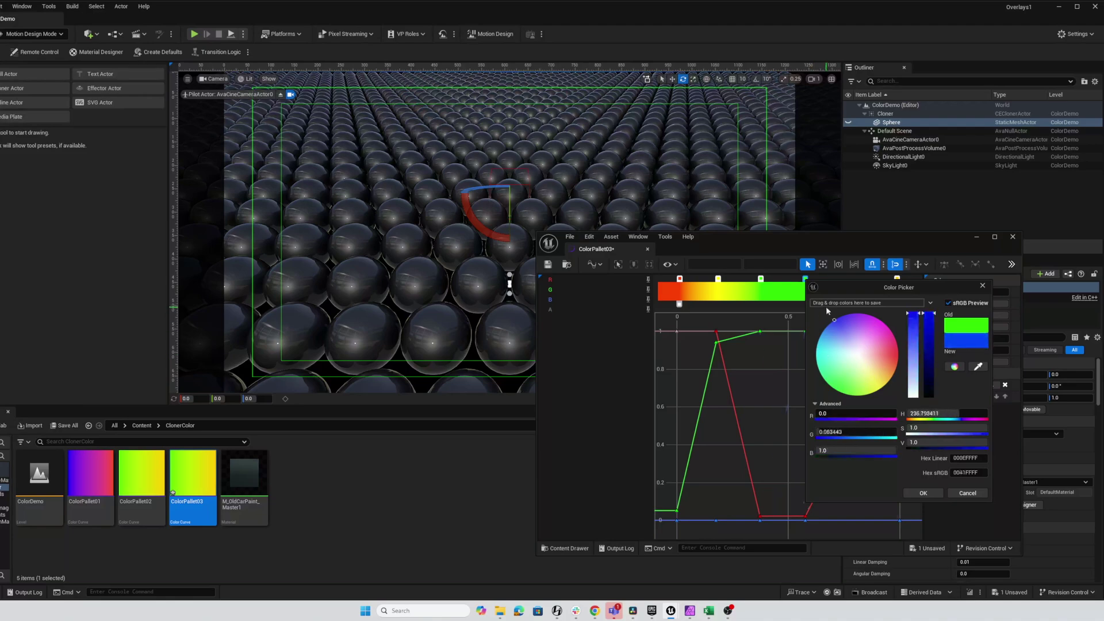
pyautogui.click(924, 492)
pyautogui.moveTo(806, 282); pyautogui.dragTo(824, 283)
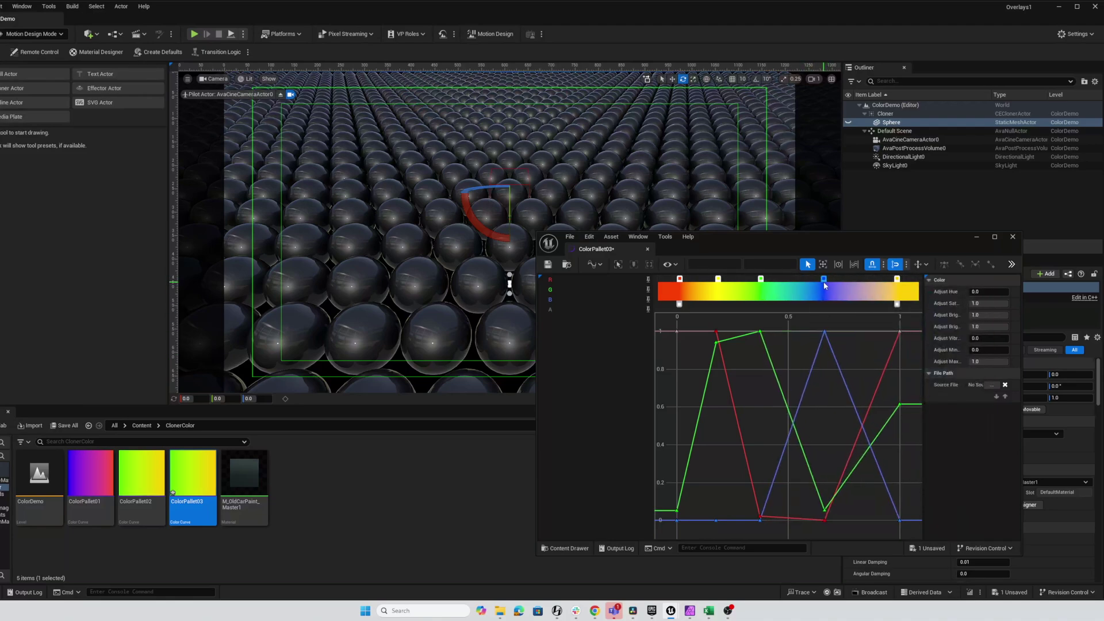
# Step: Eyedrop the start's red onto the gradient's end stop and nudge the green stop right
pyautogui.doubleClick(895, 284)
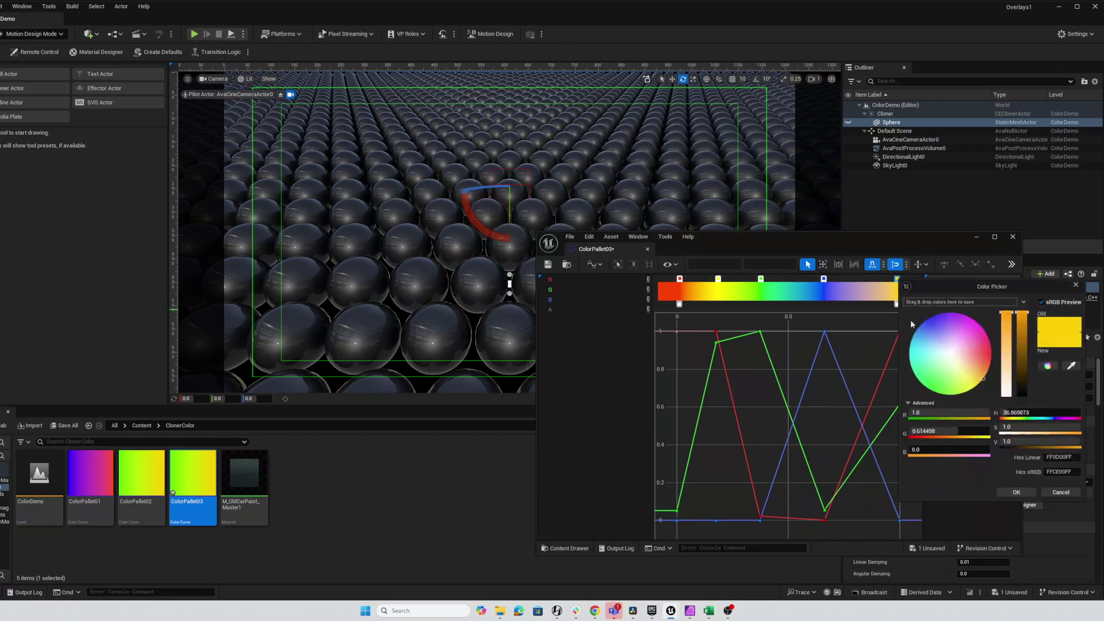
pyautogui.click(1069, 366)
pyautogui.click(671, 289)
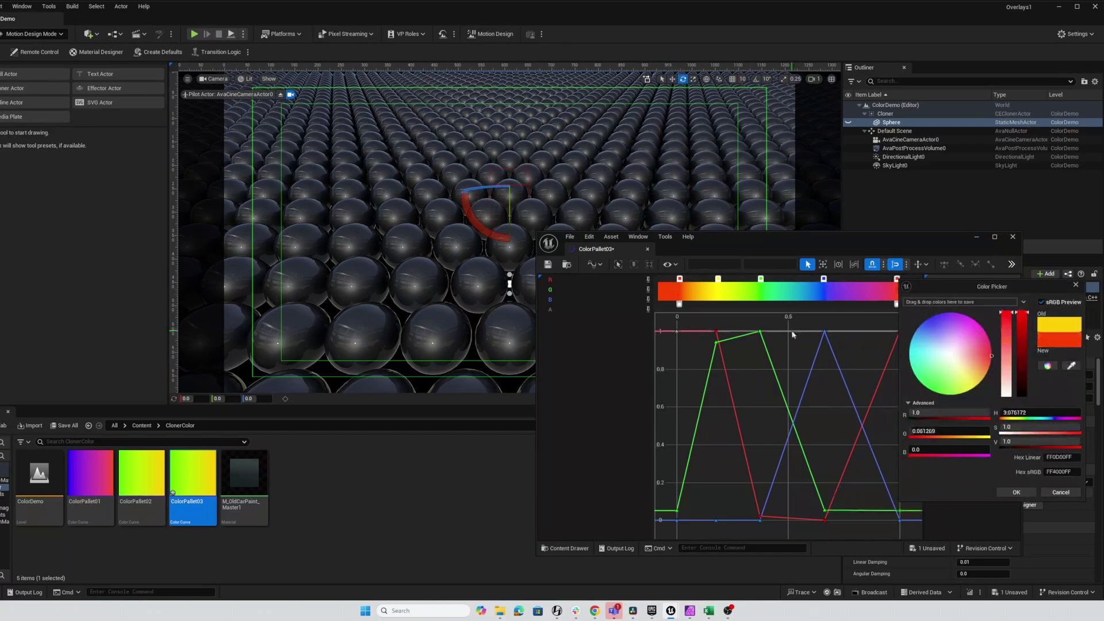
pyautogui.click(1016, 492)
pyautogui.moveTo(762, 289); pyautogui.dragTo(769, 289)
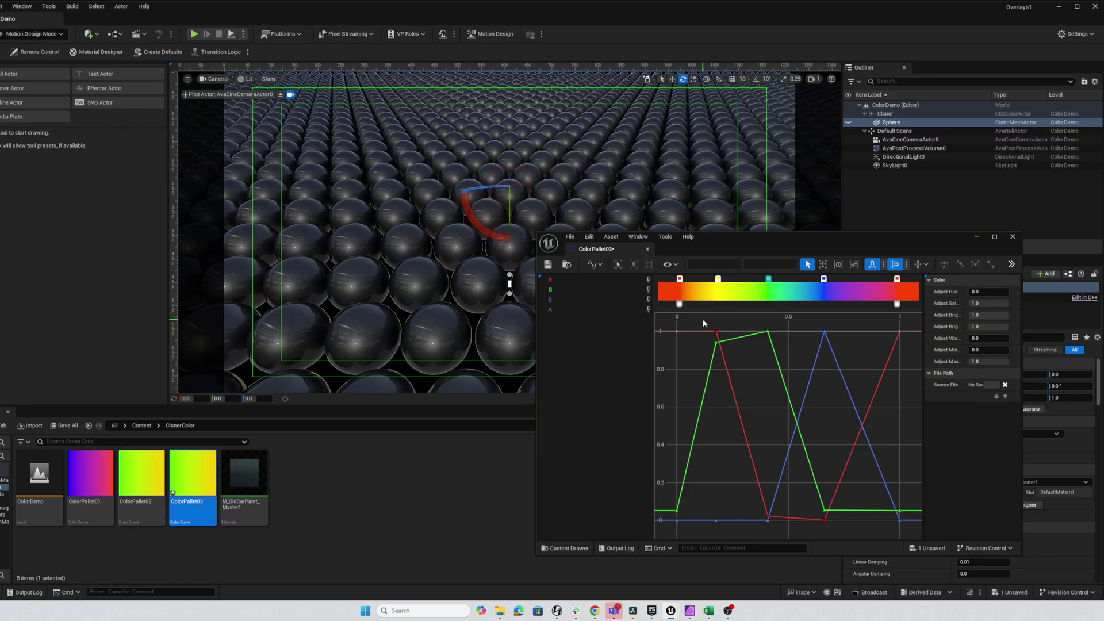
# Step: Set all ColorPallet03 keys to Cubic (Auto) and shift the early red and green keys later
pyautogui.moveTo(702, 321); pyautogui.dragTo(909, 524)
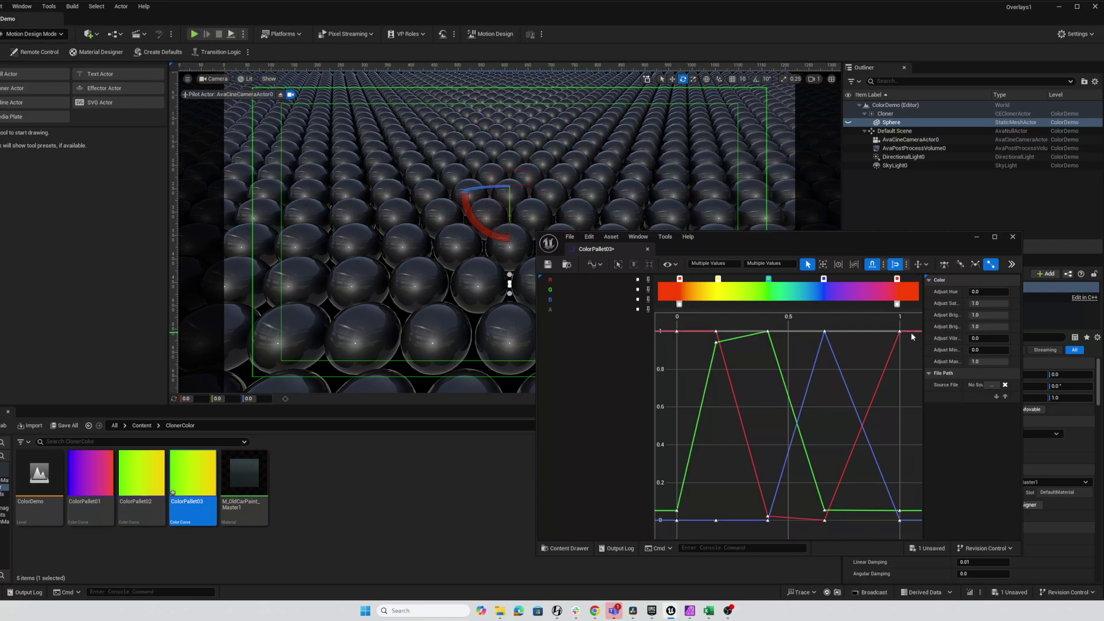
pyautogui.click(943, 265)
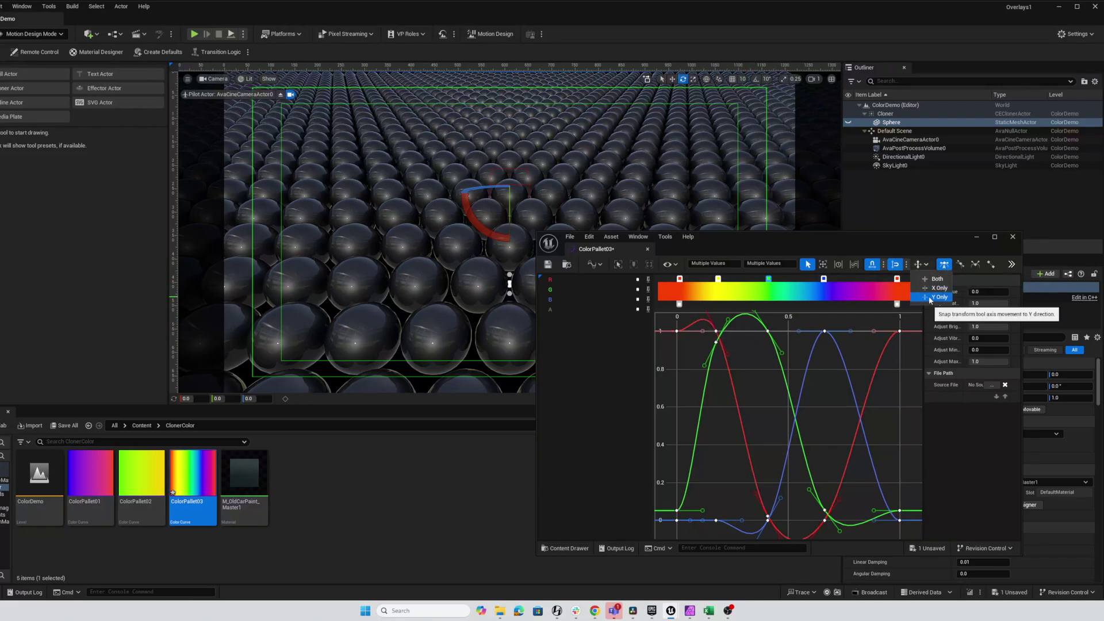
pyautogui.click(756, 364)
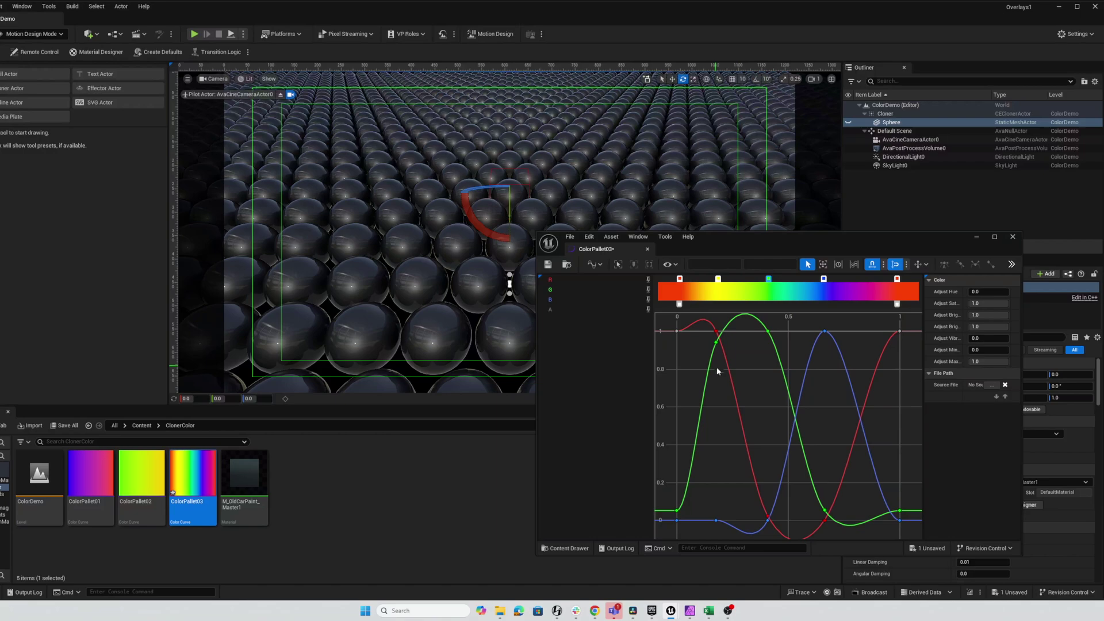
pyautogui.moveTo(714, 335)
pyautogui.mouseDown()
pyautogui.moveTo(714, 351)
pyautogui.moveTo(729, 333)
pyautogui.moveTo(708, 329)
pyautogui.mouseUp()
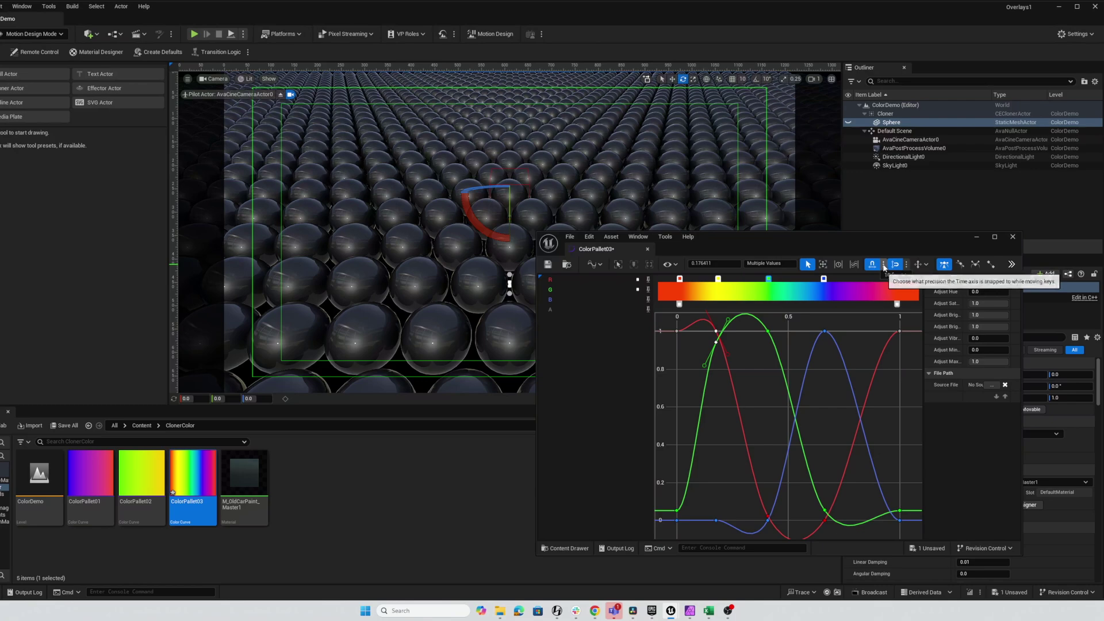
# Step: With time snapping off, lower the early red and green keys
pyautogui.click(872, 264)
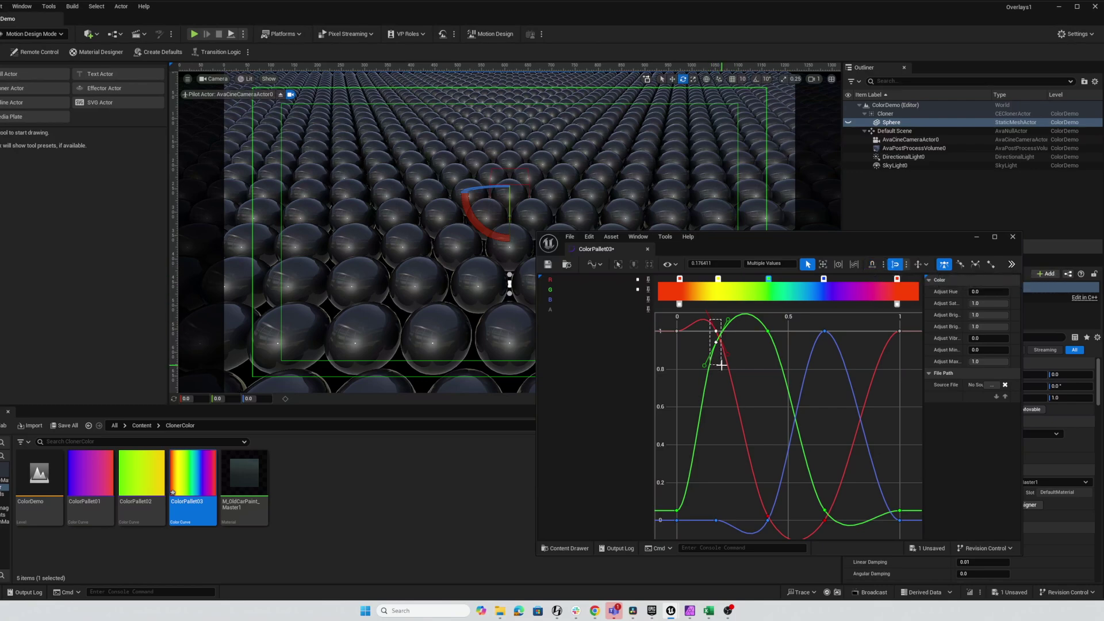
pyautogui.moveTo(716, 343); pyautogui.dragTo(717, 363)
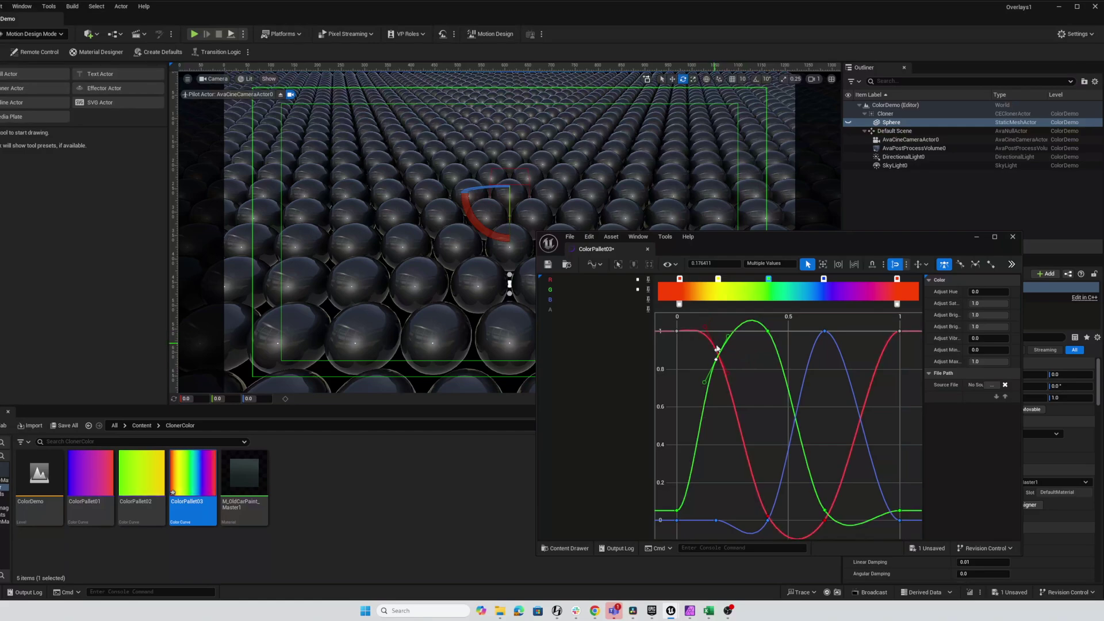
pyautogui.moveTo(715, 361); pyautogui.dragTo(716, 369)
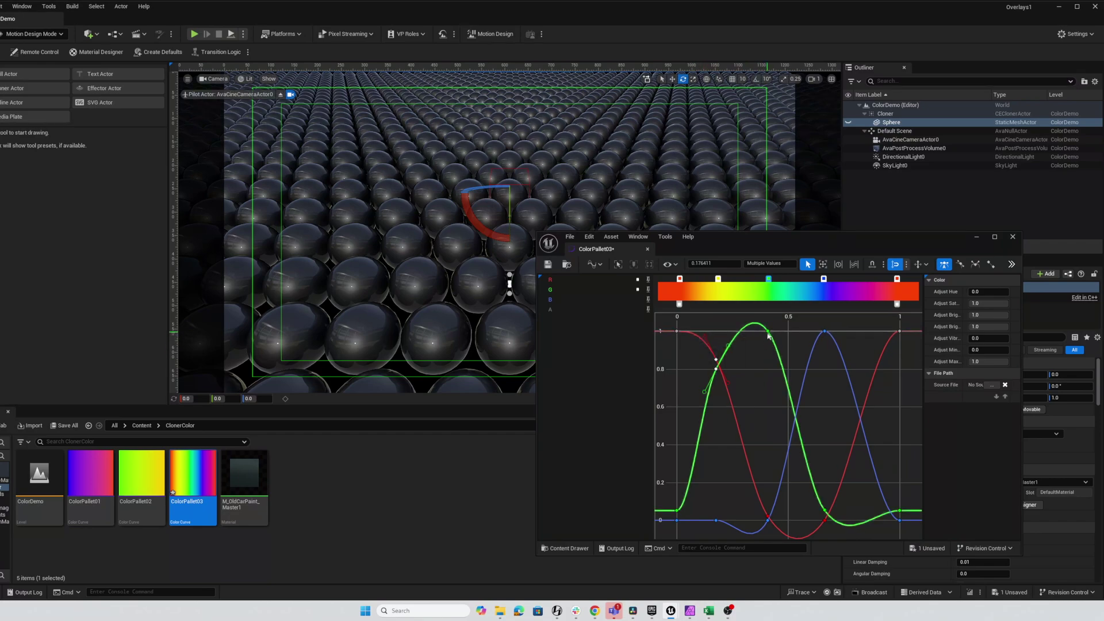
# Step: Drop the green peak key to 0.9, raise the red and blue bottom keys to about 0.24, and close
pyautogui.click(768, 332)
pyautogui.moveTo(769, 333); pyautogui.dragTo(769, 350)
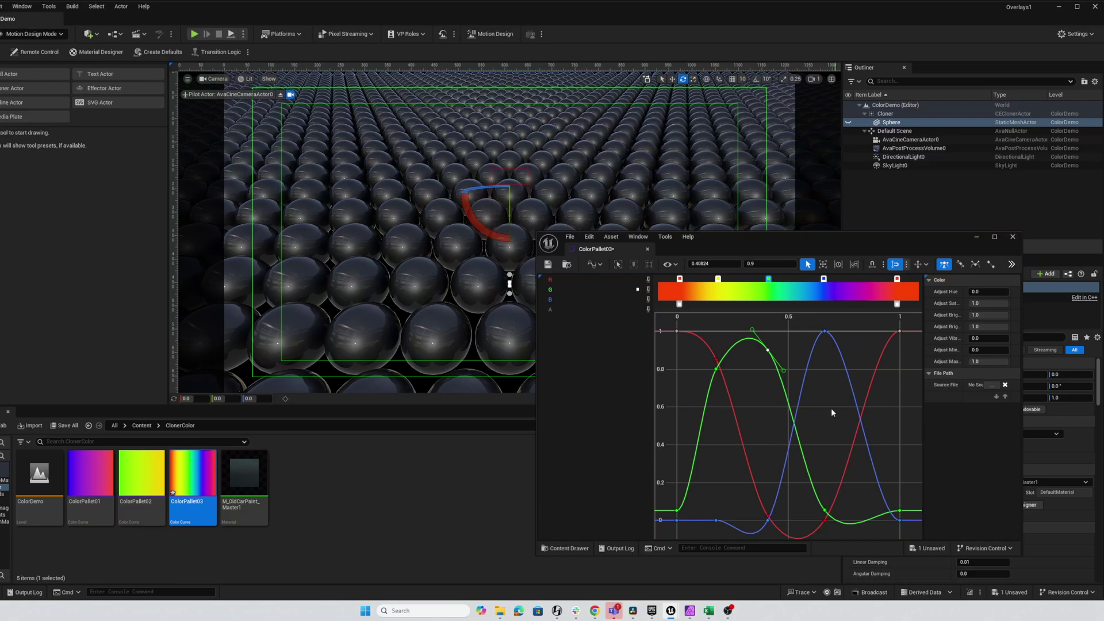
pyautogui.click(770, 519)
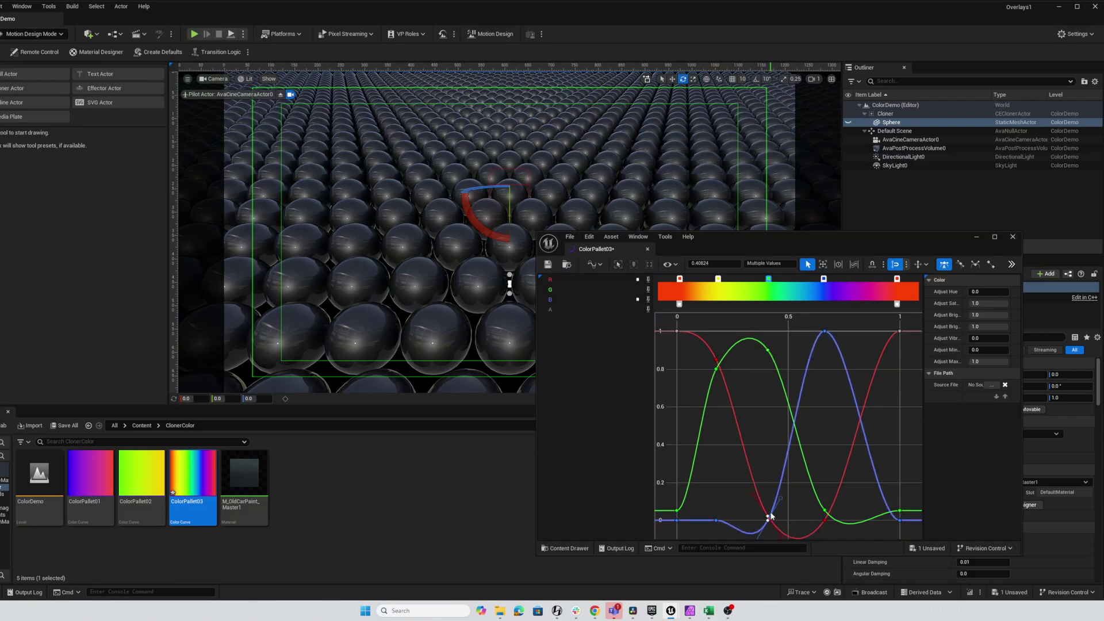
pyautogui.moveTo(769, 517); pyautogui.dragTo(824, 492)
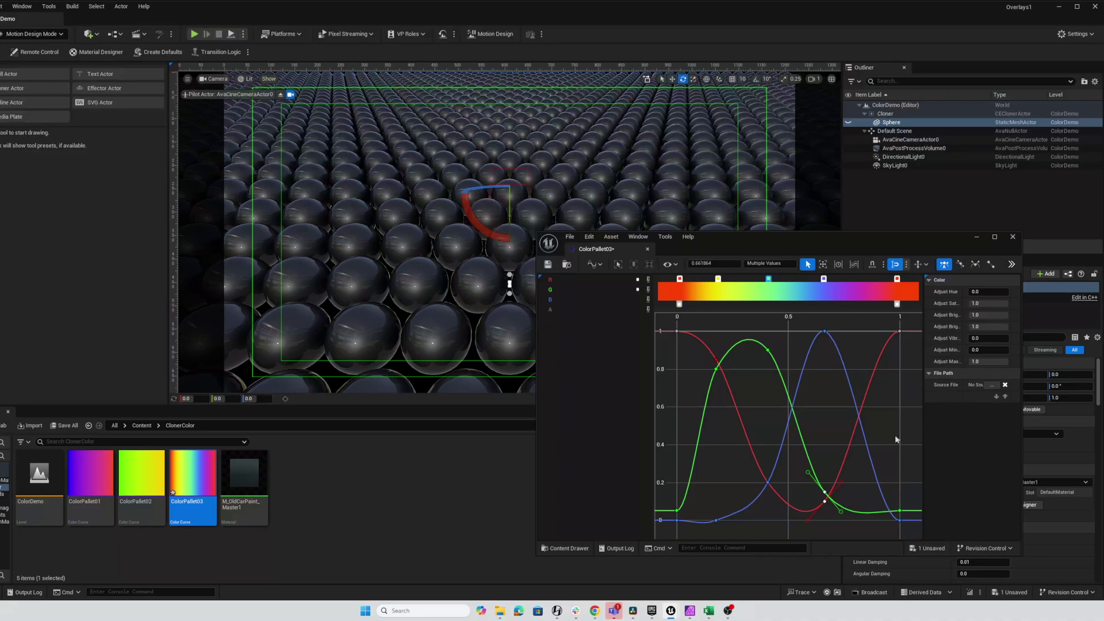
pyautogui.click(1011, 237)
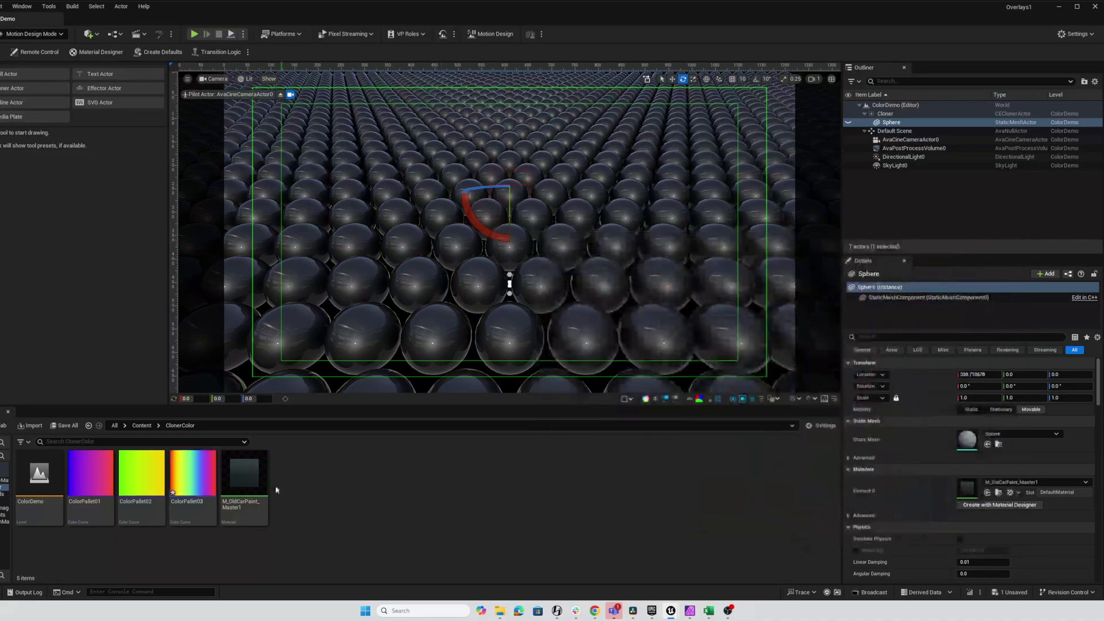
# Step: Save ColorPallet03 and create a Curve Atlas named ColorCurves in ClonerColor
pyautogui.hotkey('ctrl', 's')
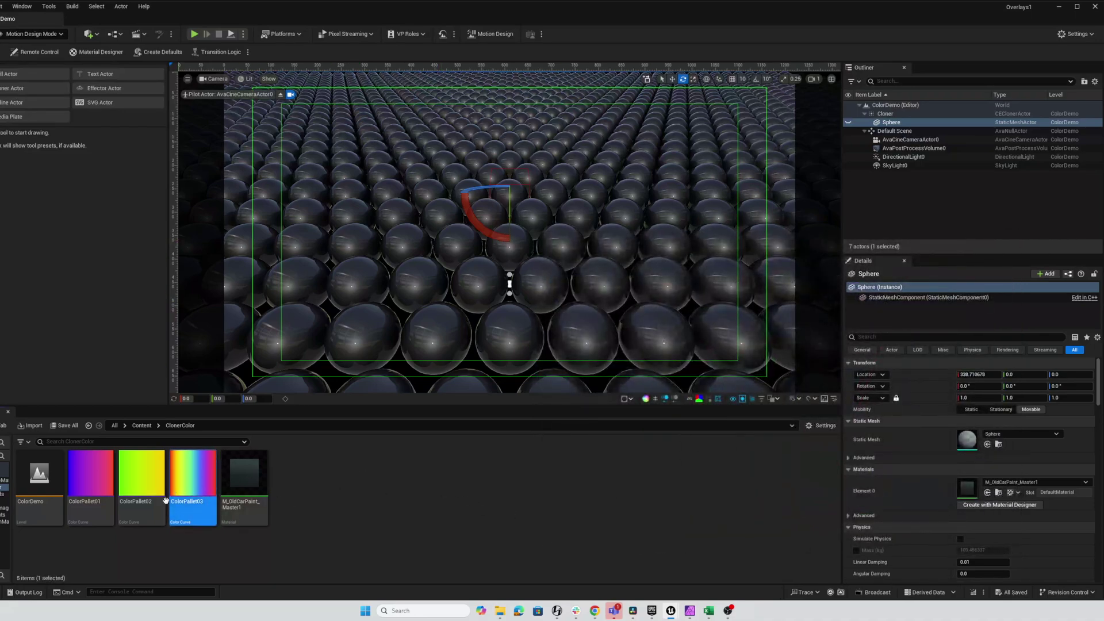
pyautogui.rightClick(311, 489)
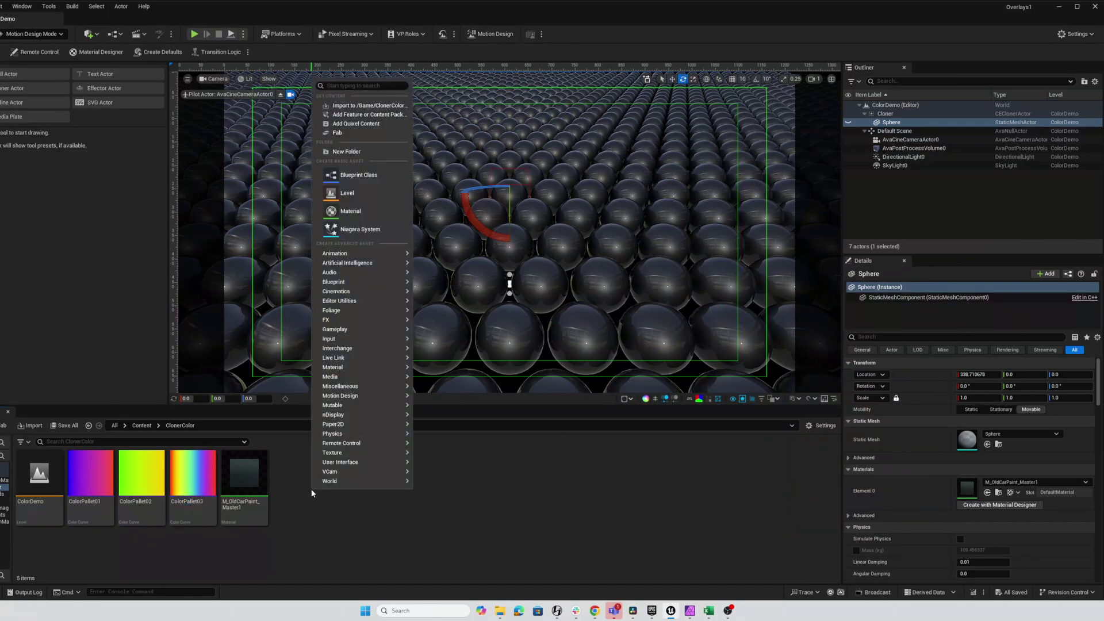
pyautogui.write('Atl')
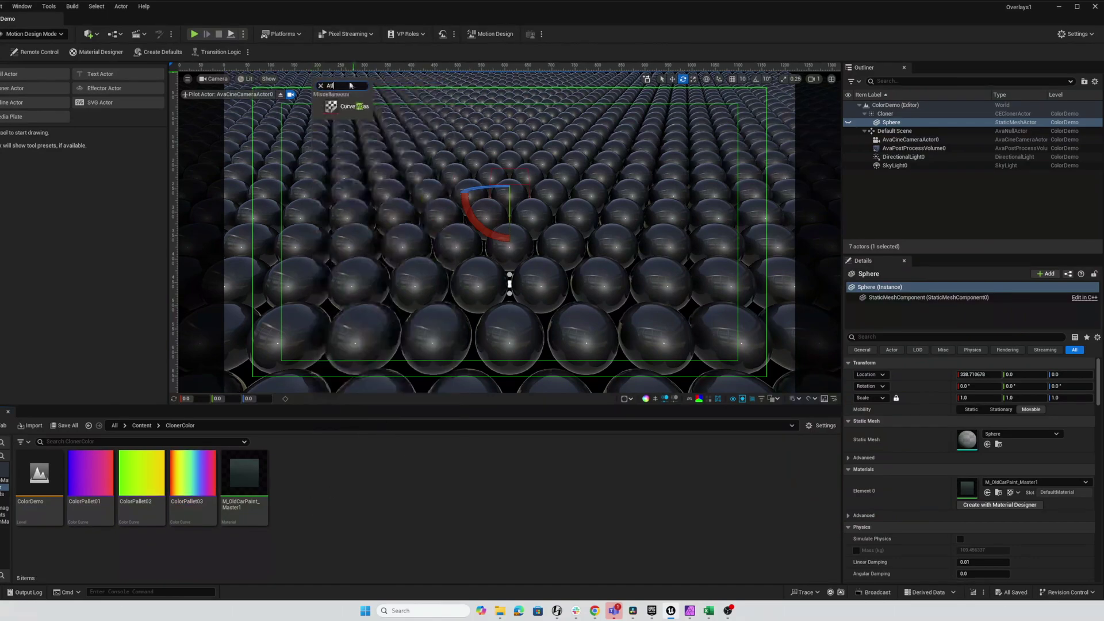
pyautogui.click(348, 107)
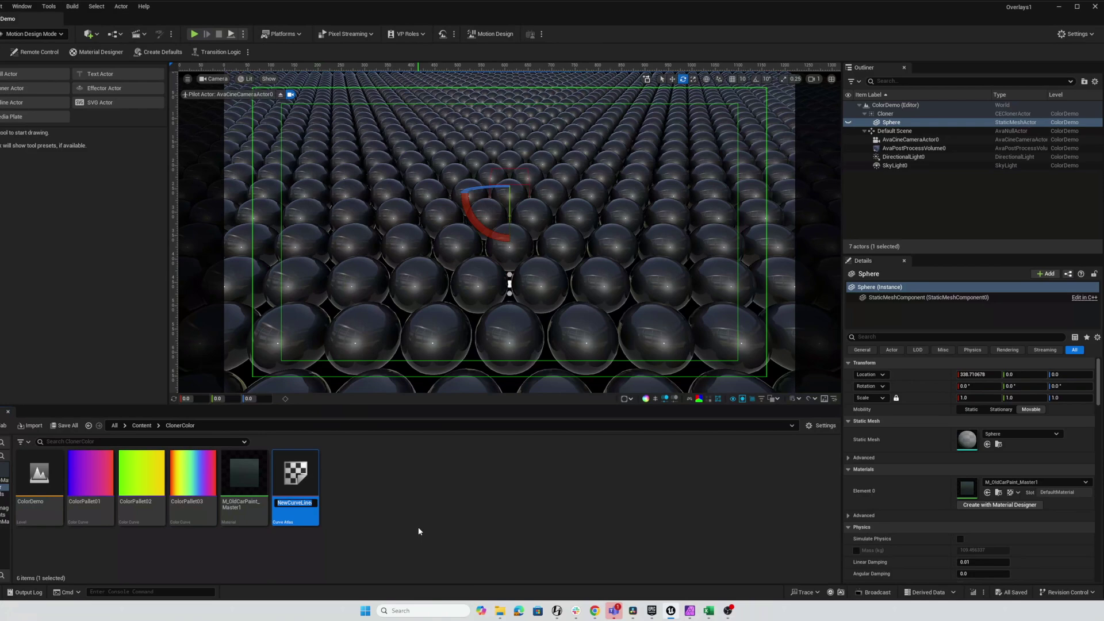
pyautogui.write('CO')
pyautogui.write('lorCu')
pyautogui.write('rve')
pyautogui.write('s')
pyautogui.press('Return')
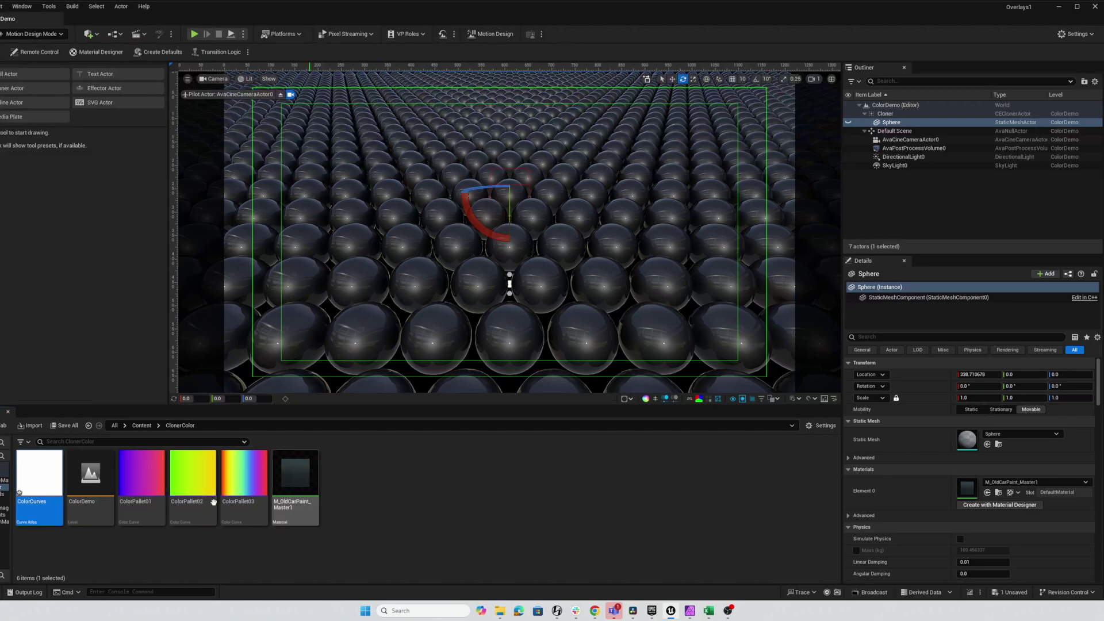
# Step: Open ColorCurves, turn off Square Resolution and set Texture Height to 8
pyautogui.doubleClick(33, 488)
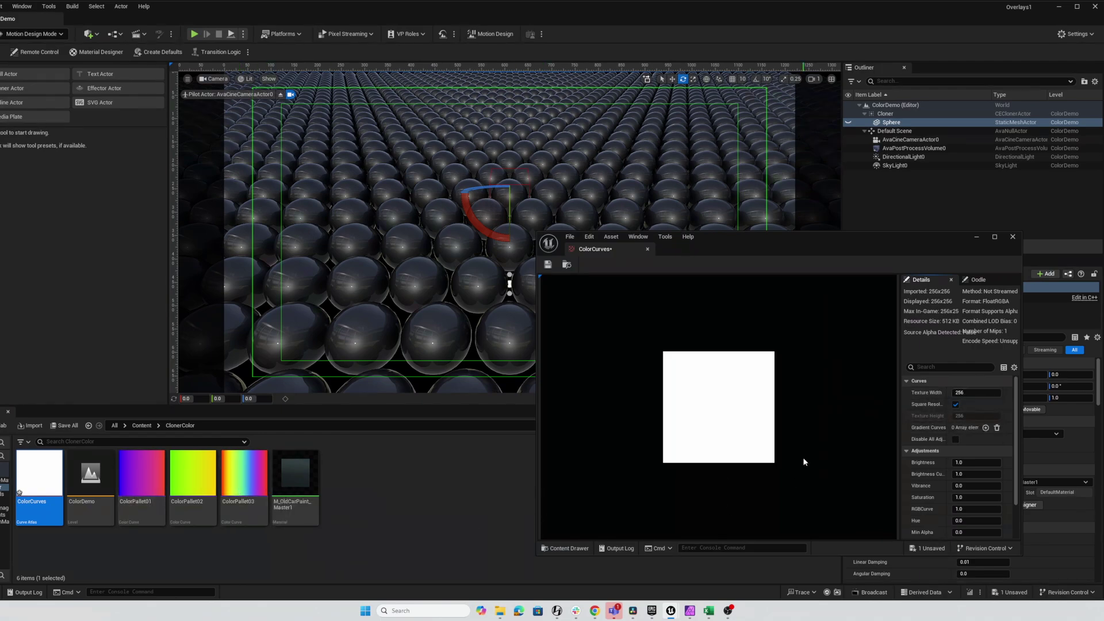
pyautogui.click(956, 404)
pyautogui.click(965, 416)
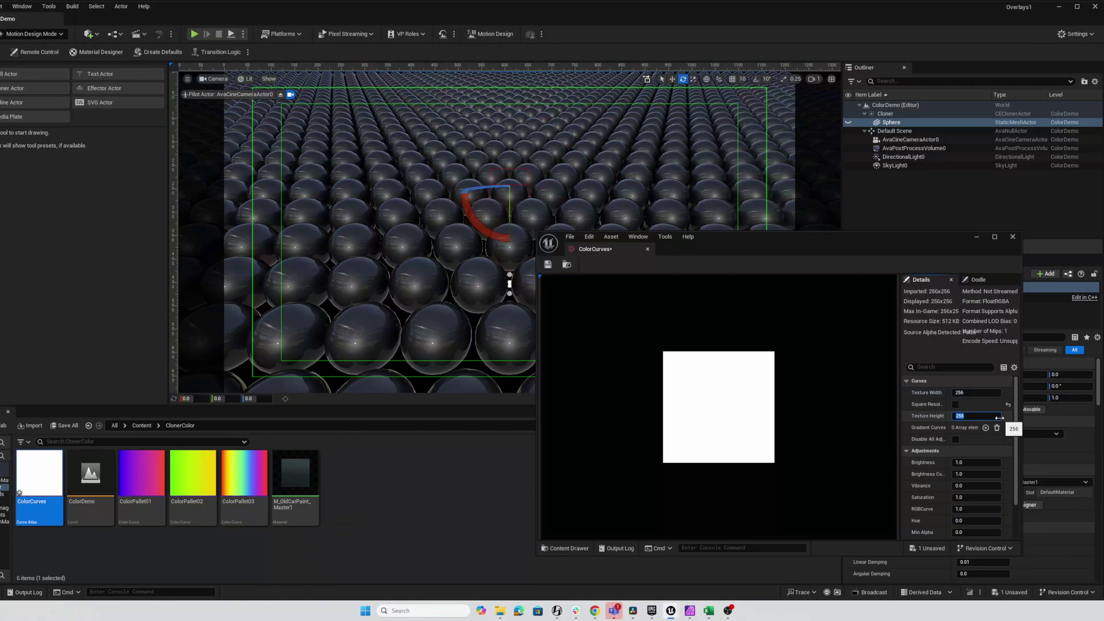
pyautogui.write('8')
pyautogui.press('Return')
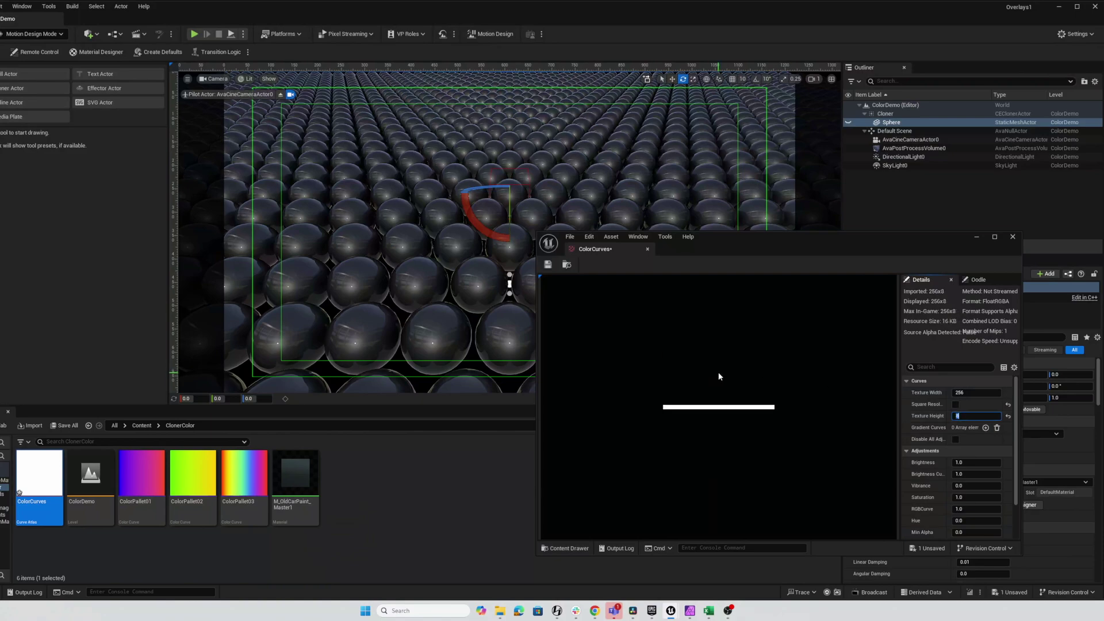
pyautogui.scroll(5, 711, 415)
pyautogui.scroll(-1, 711, 415)
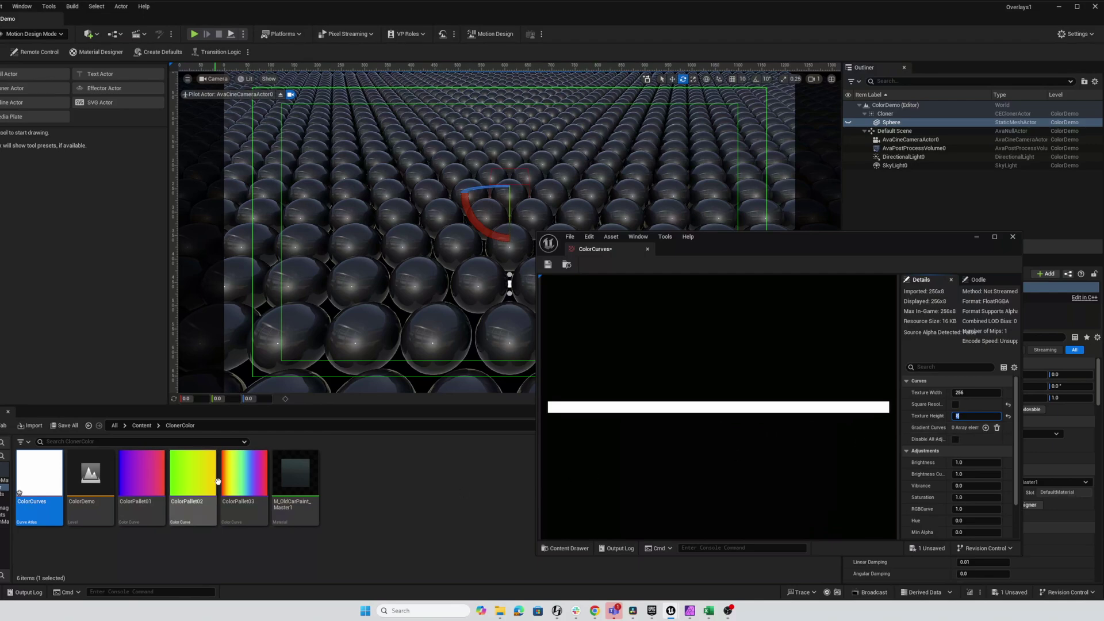
# Step: Add Gradient Curves slots and fill Index 0–2 with ColorPallet01, ColorPallet02 and ColorPallet03
pyautogui.click(985, 428)
pyautogui.click(986, 428)
pyautogui.click(986, 427)
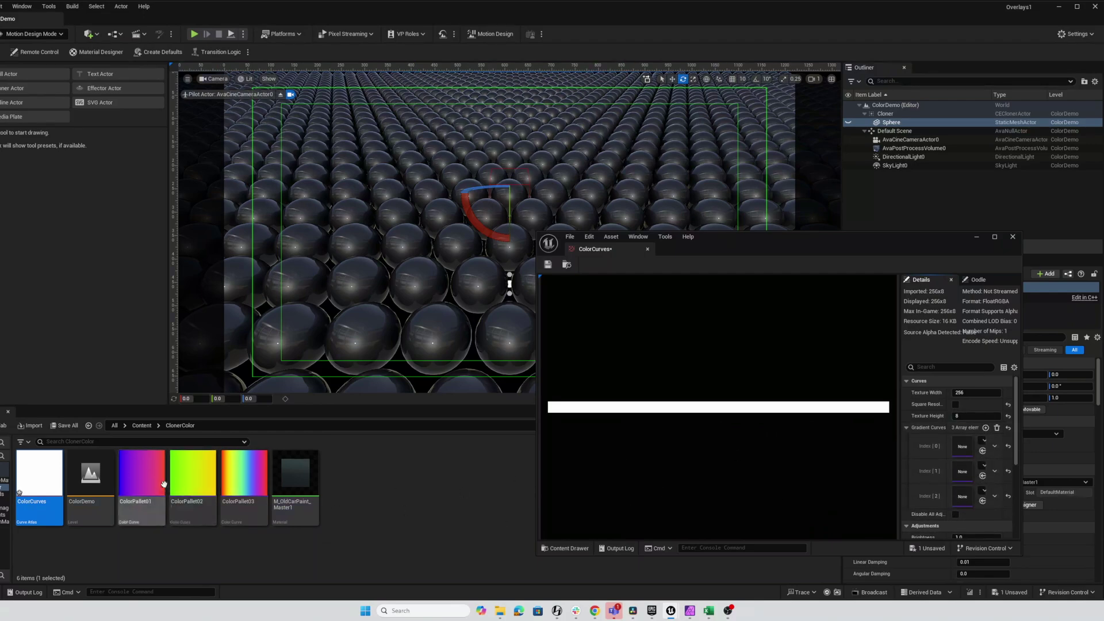
pyautogui.moveTo(163, 484); pyautogui.dragTo(962, 446)
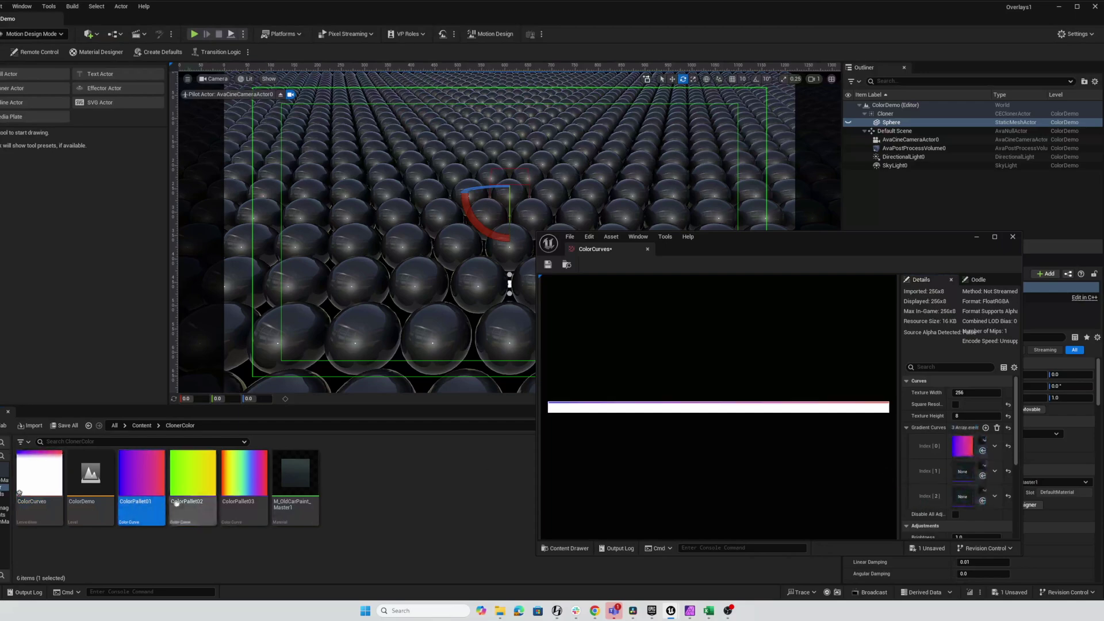
pyautogui.moveTo(177, 501); pyautogui.dragTo(961, 471)
pyautogui.moveTo(236, 520); pyautogui.dragTo(962, 495)
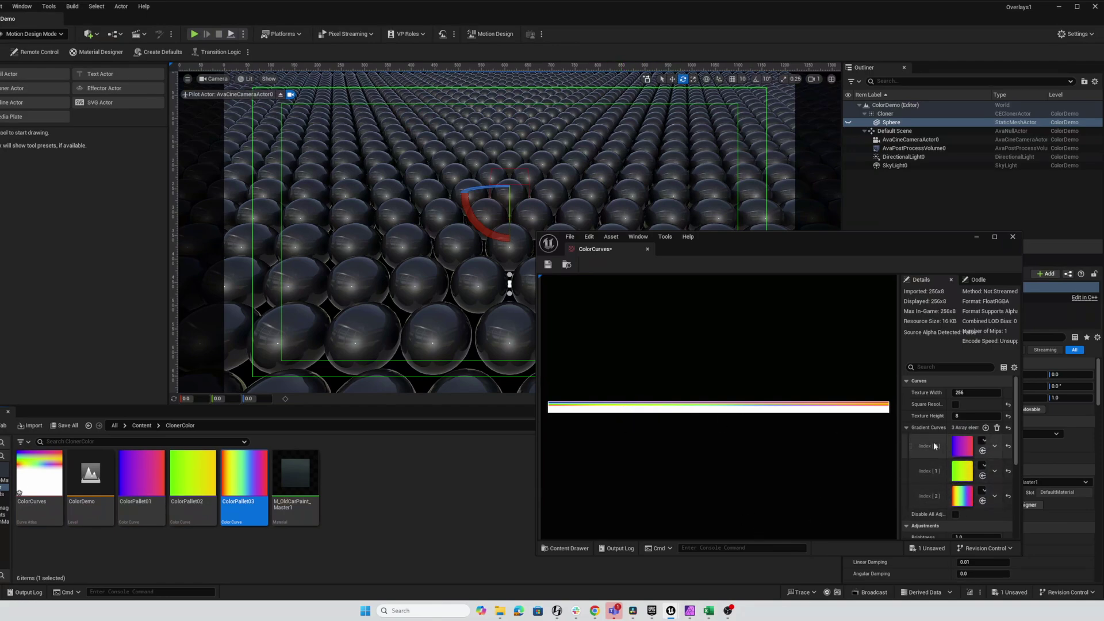
pyautogui.click(1012, 236)
pyautogui.click(446, 475)
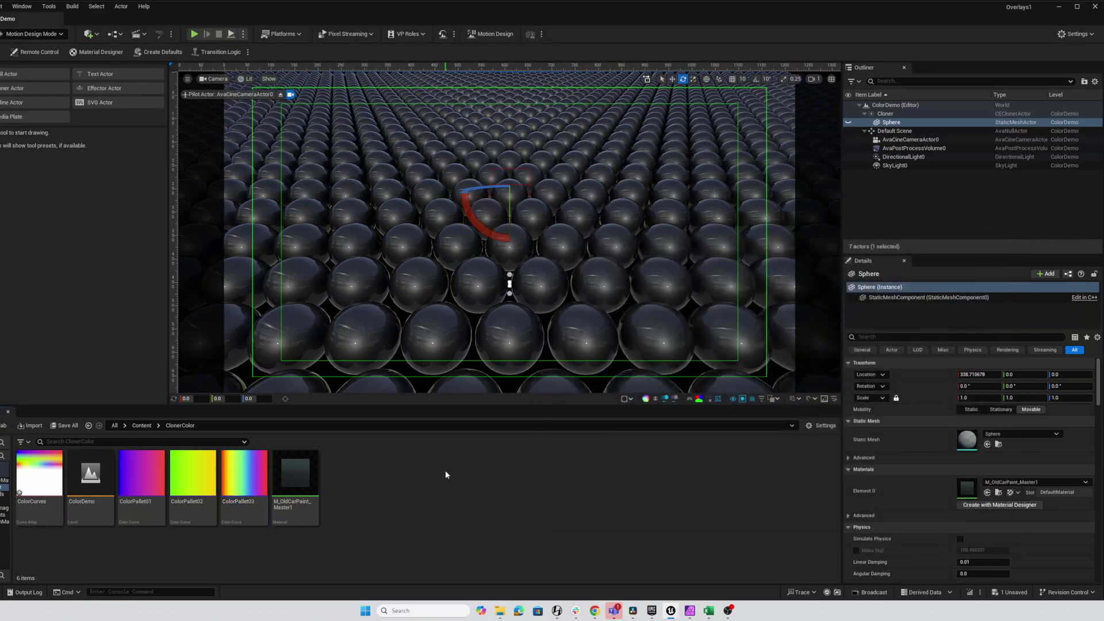
pyautogui.hotkey('ctrl', 'shift', 's')
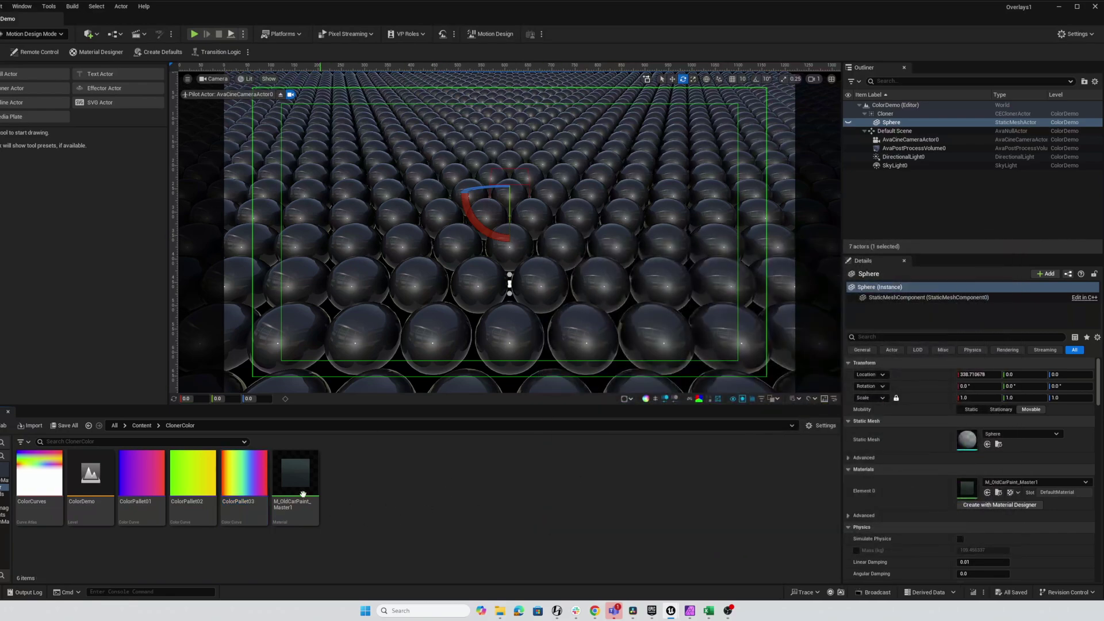
pyautogui.moveTo(294, 489)
pyautogui.doubleClick(295, 488)
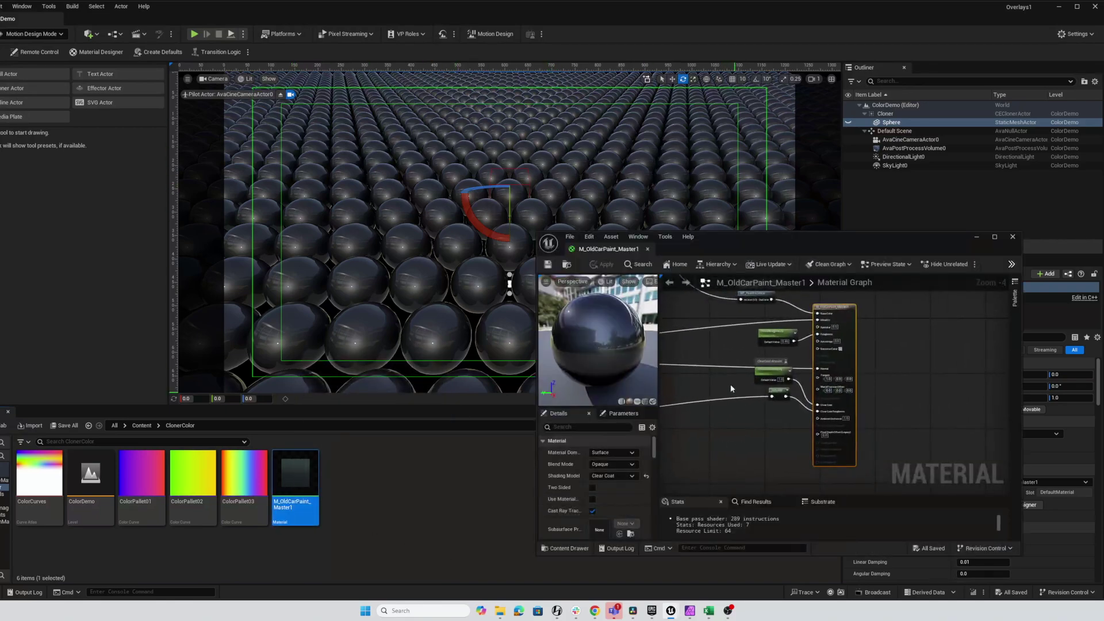
pyautogui.scroll(5, 697, 312)
pyautogui.scroll(3, 741, 347)
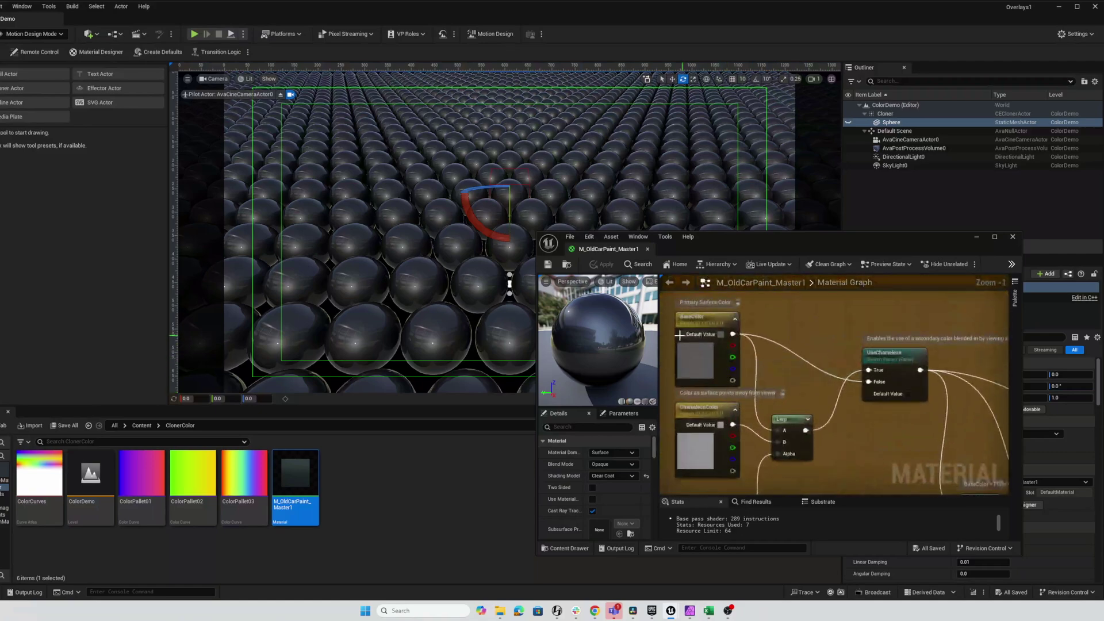
pyautogui.scroll(-1, 782, 384)
pyautogui.moveTo(782, 384); pyautogui.dragTo(878, 485, button='right')
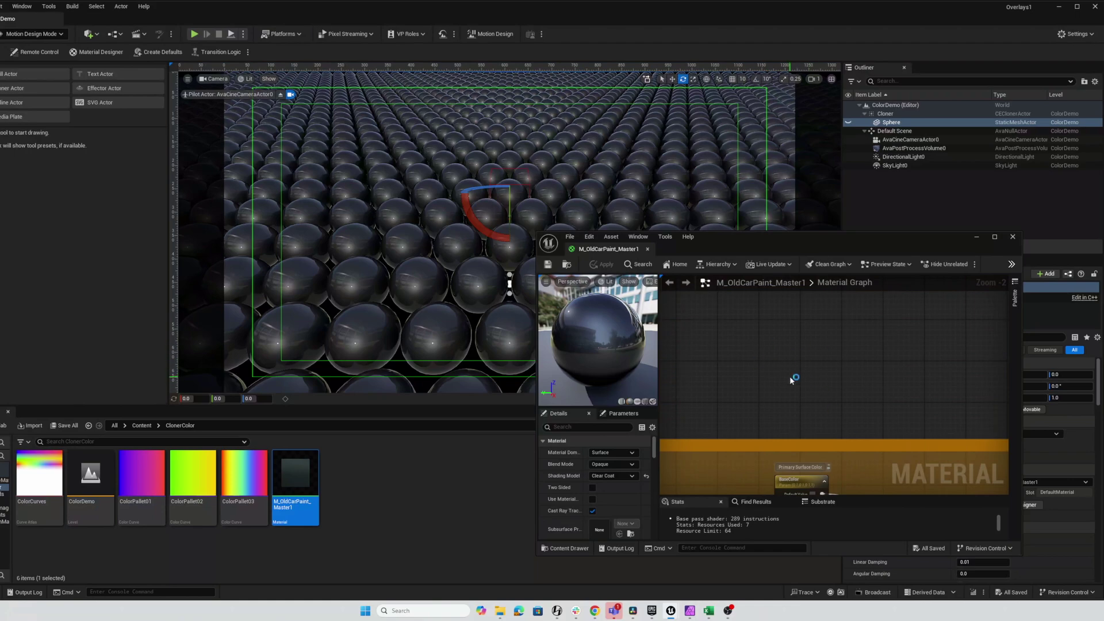
# Step: Place a ClonerEffectorParameters node from a 'Cloner' search and nudge it up
pyautogui.rightClick(749, 353)
pyautogui.write('Cloner')
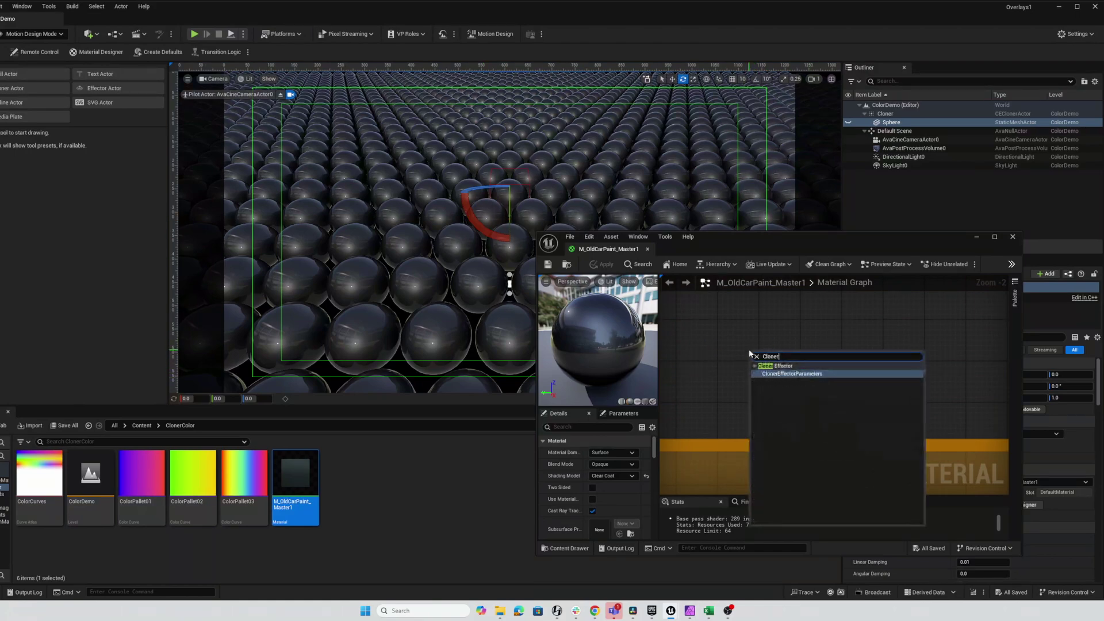
pyautogui.click(783, 374)
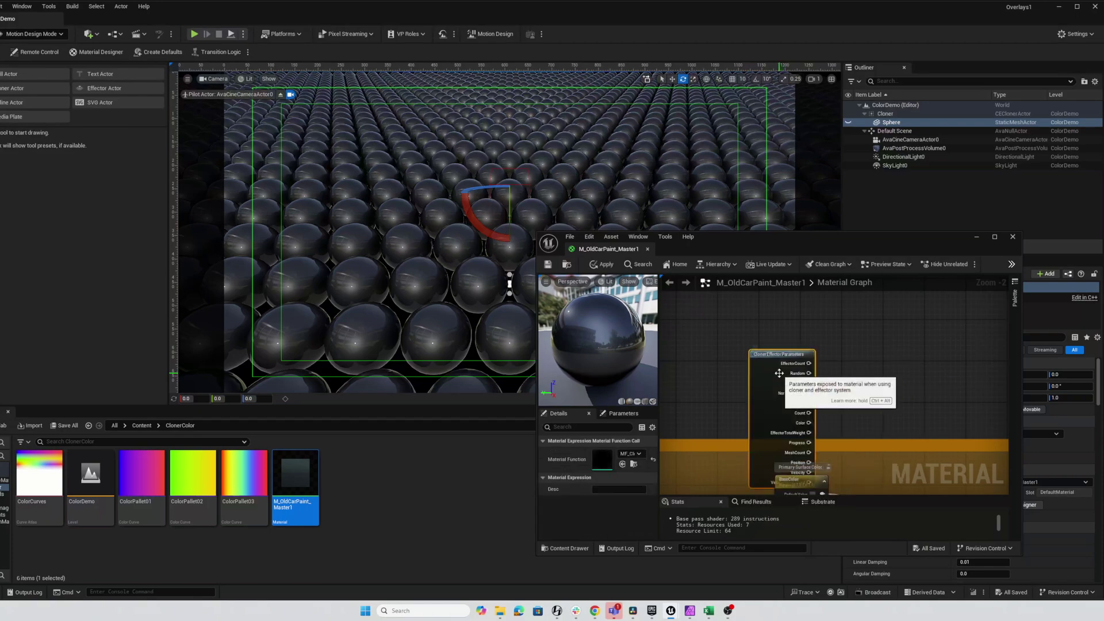
pyautogui.scroll(2, 819, 393)
pyautogui.moveTo(768, 313); pyautogui.dragTo(768, 291)
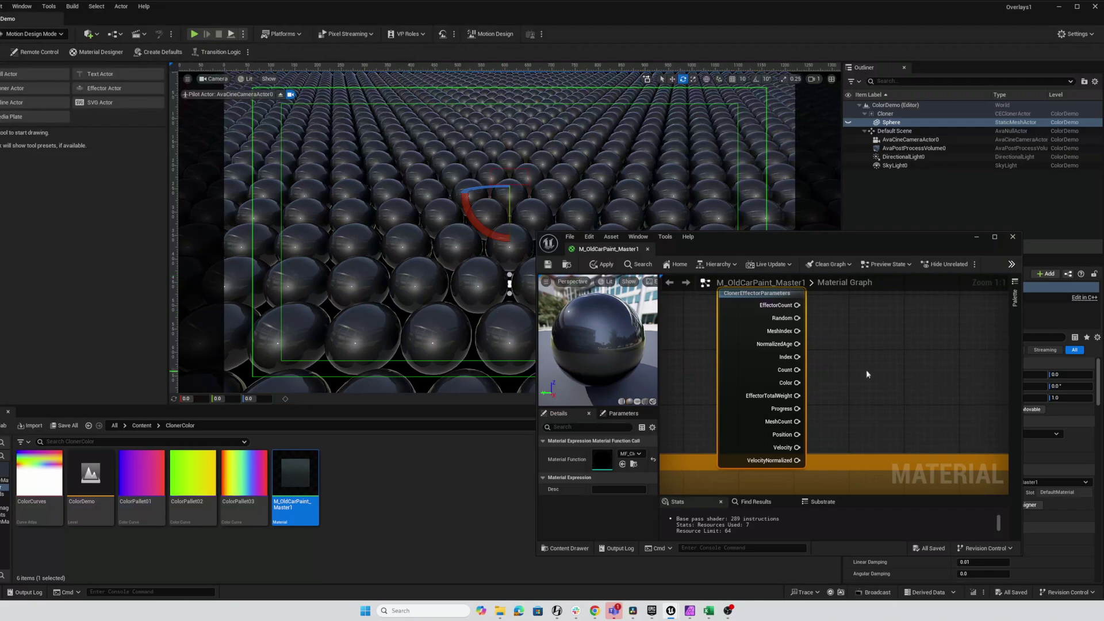
# Step: Pan to Primary Surface Color and search nodes for 'Cur' beside the cloner node
pyautogui.moveTo(866, 370); pyautogui.dragTo(785, 392, button='right')
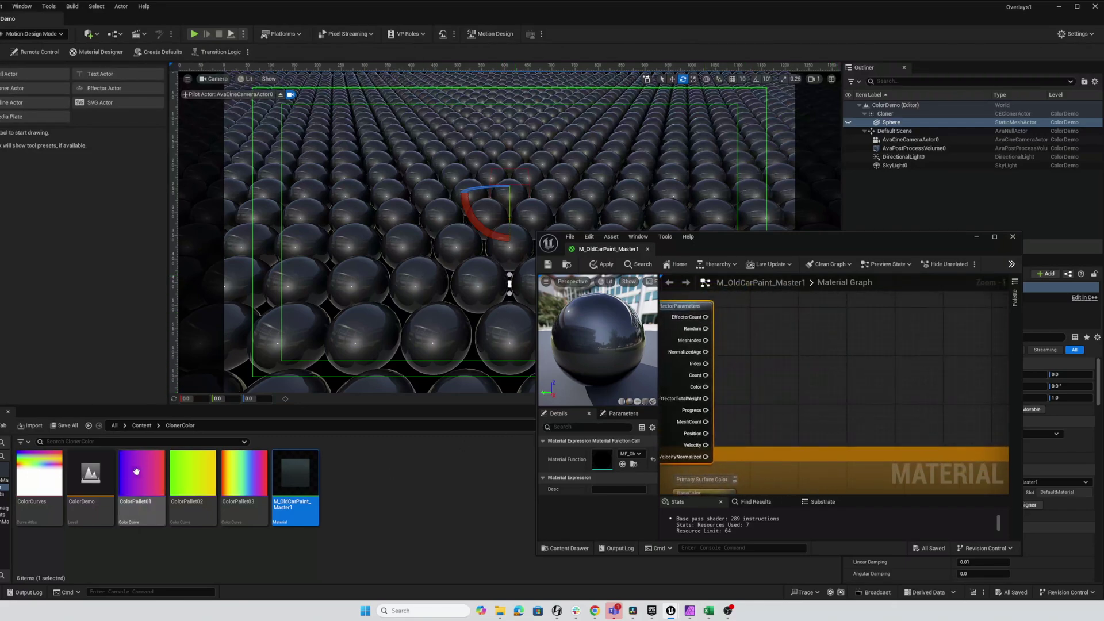
pyautogui.rightClick(769, 357)
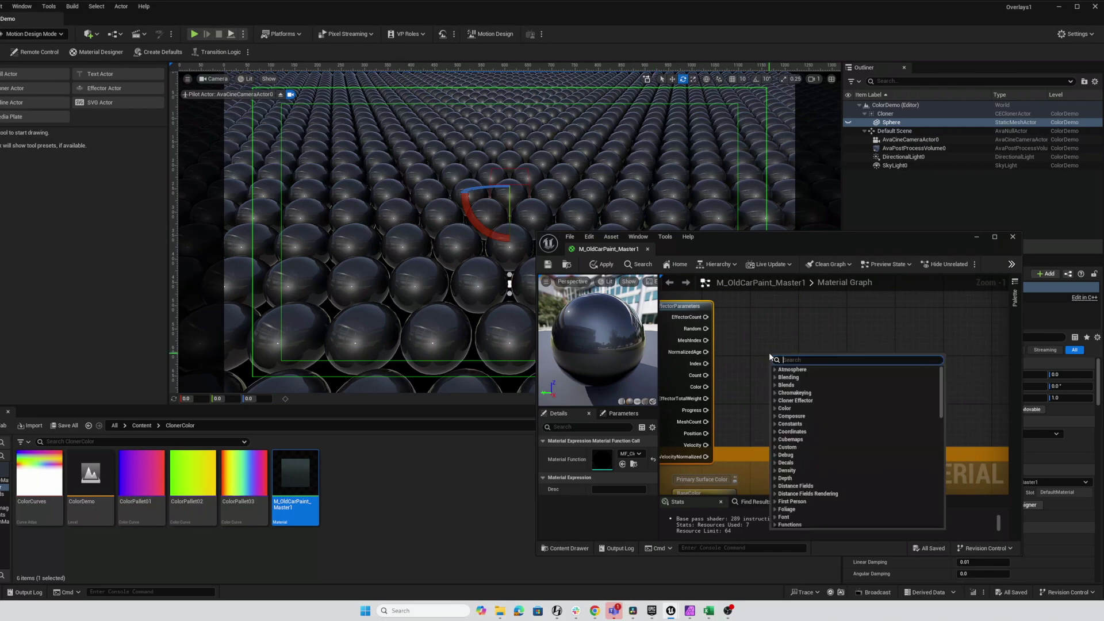
pyautogui.write('Cur')
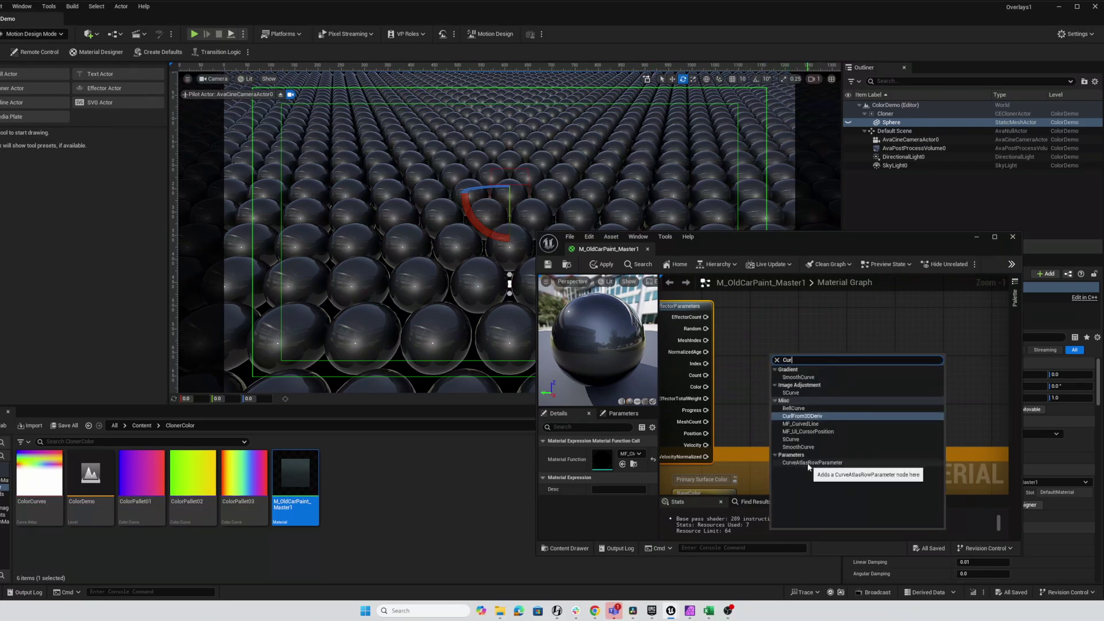
# Step: Add a CurveAtlasRowParameter node named BaseCurve
pyautogui.click(811, 463)
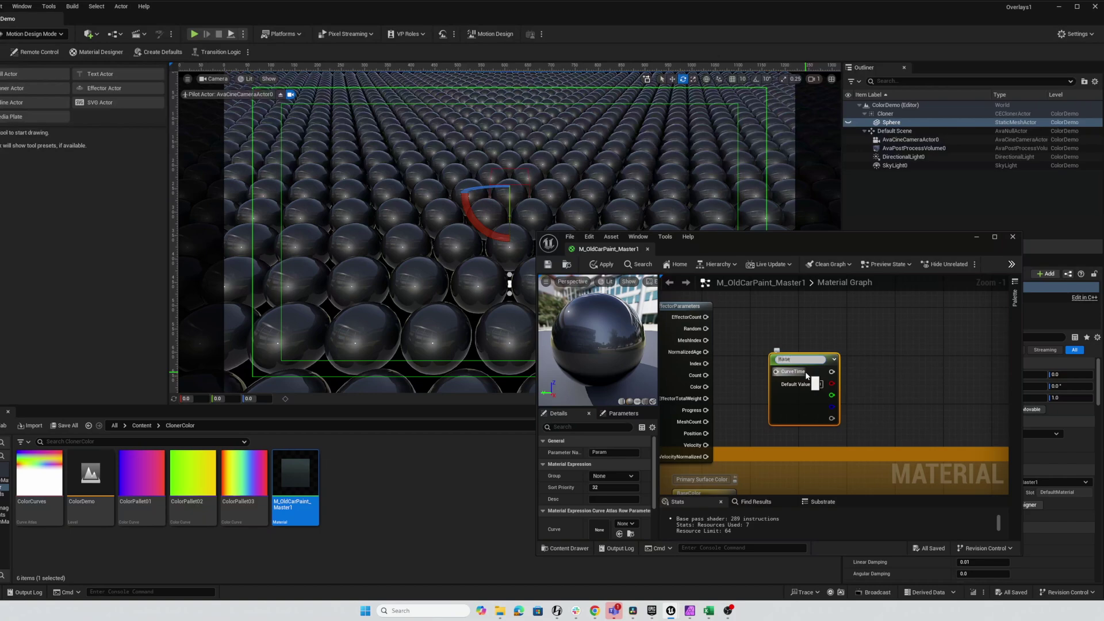
pyautogui.write('BaseCurve')
pyautogui.press('Return')
pyautogui.moveTo(810, 361); pyautogui.dragTo(801, 346)
pyautogui.doubleClick(801, 343)
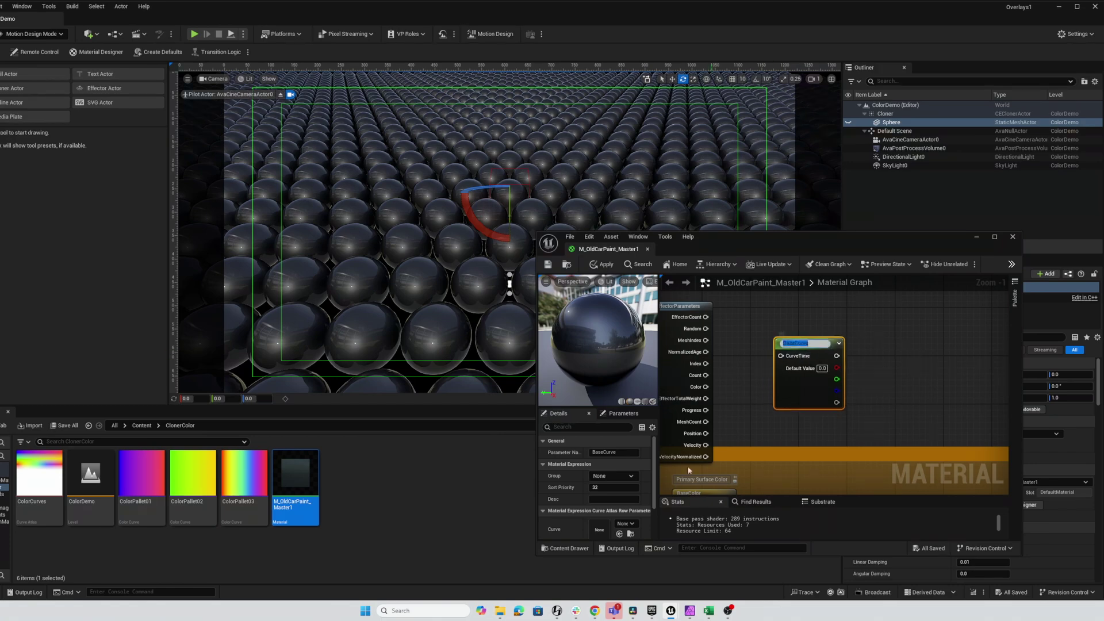
pyautogui.press('Return')
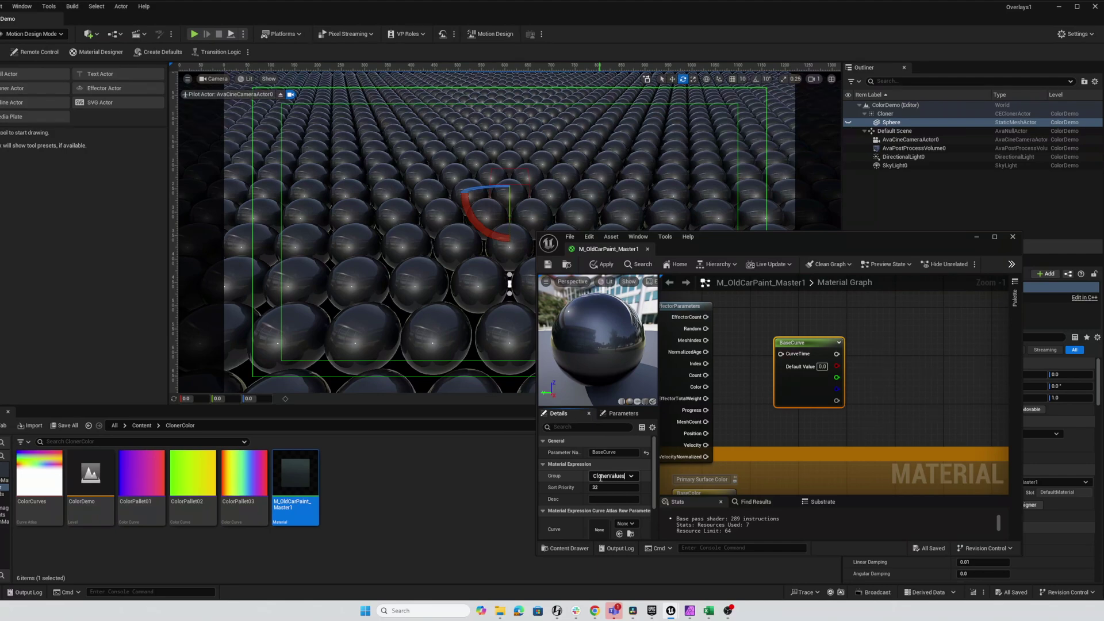
# Step: Set BaseCurve's Atlas to ColorCurves and Curve to ColorPallet01, and wire Random into CurveTime
pyautogui.scroll(-1, 776, 406)
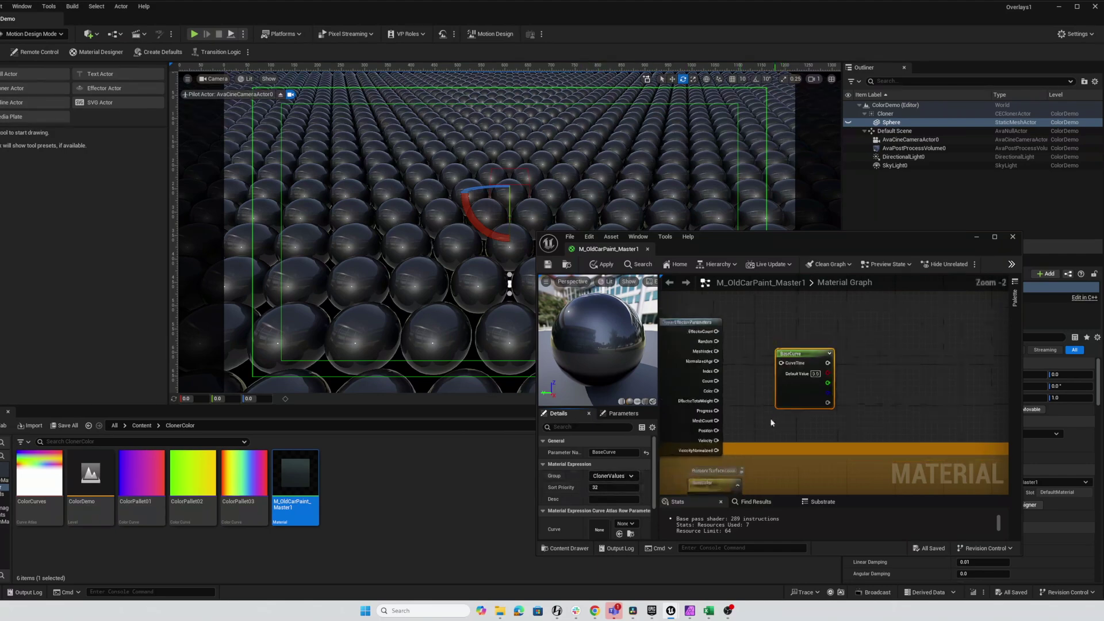
pyautogui.scroll(-1, 588, 499)
pyautogui.scroll(-2, 588, 499)
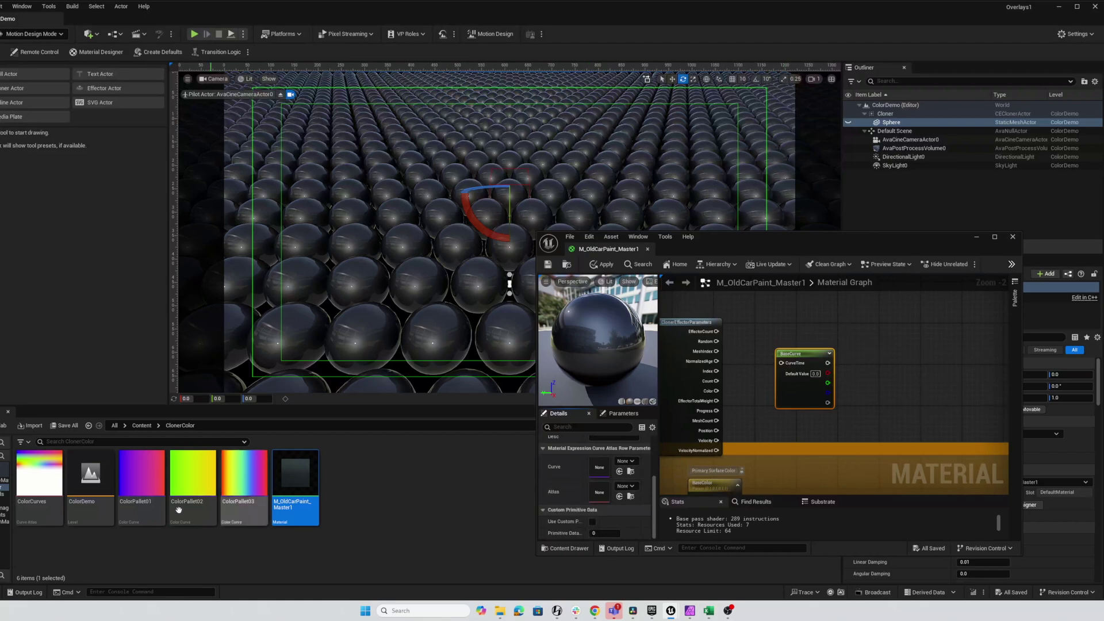
pyautogui.moveTo(37, 478); pyautogui.dragTo(599, 492)
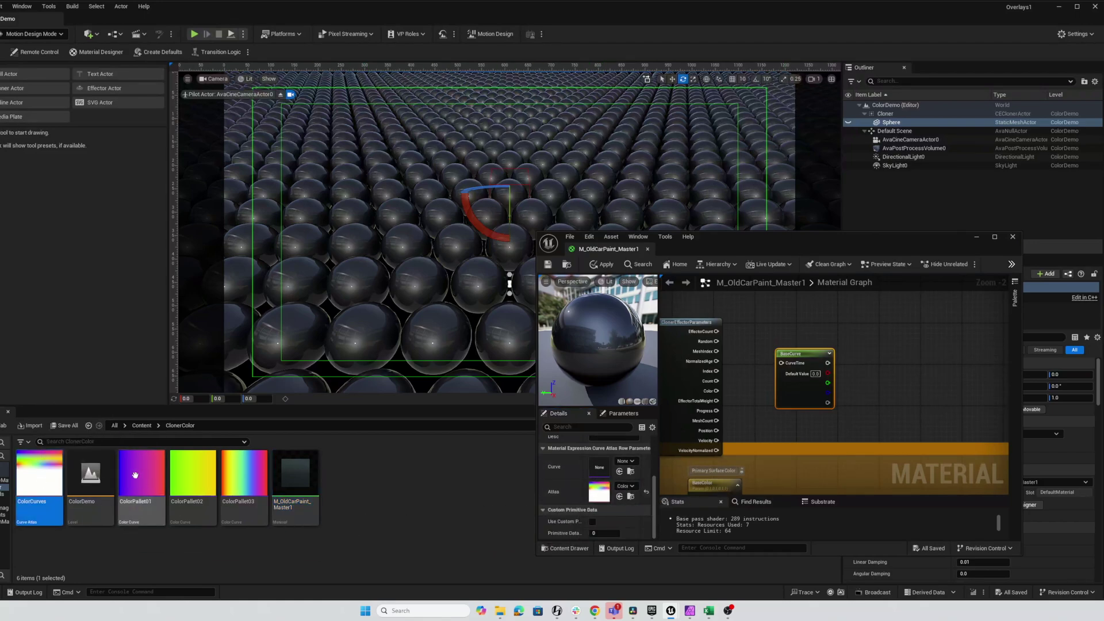
pyautogui.moveTo(134, 475); pyautogui.dragTo(599, 473)
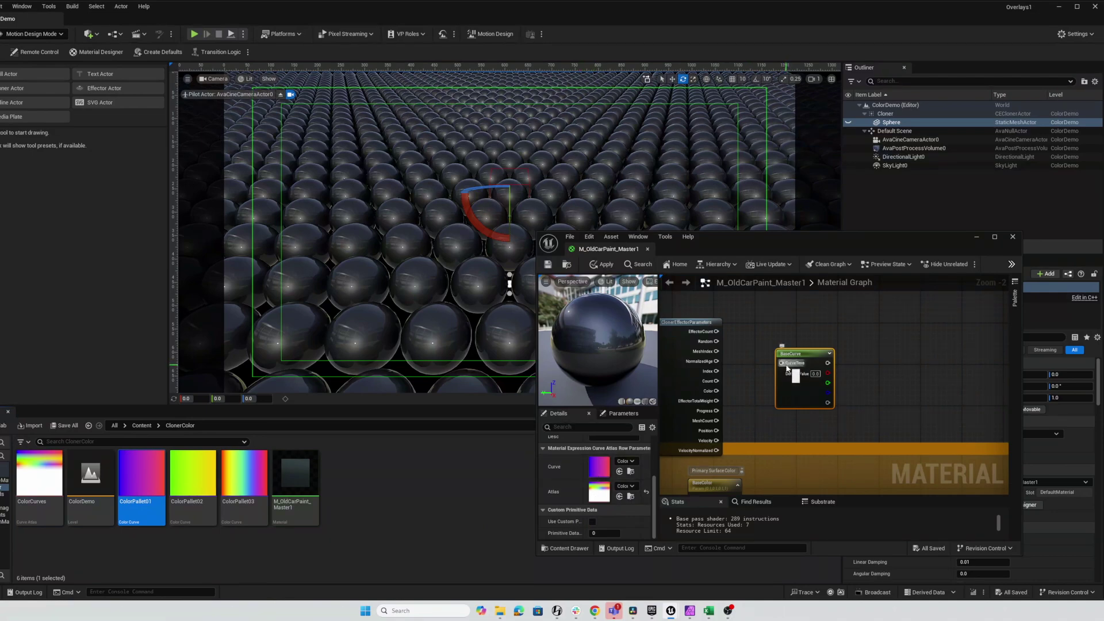
pyautogui.moveTo(782, 363); pyautogui.dragTo(716, 341)
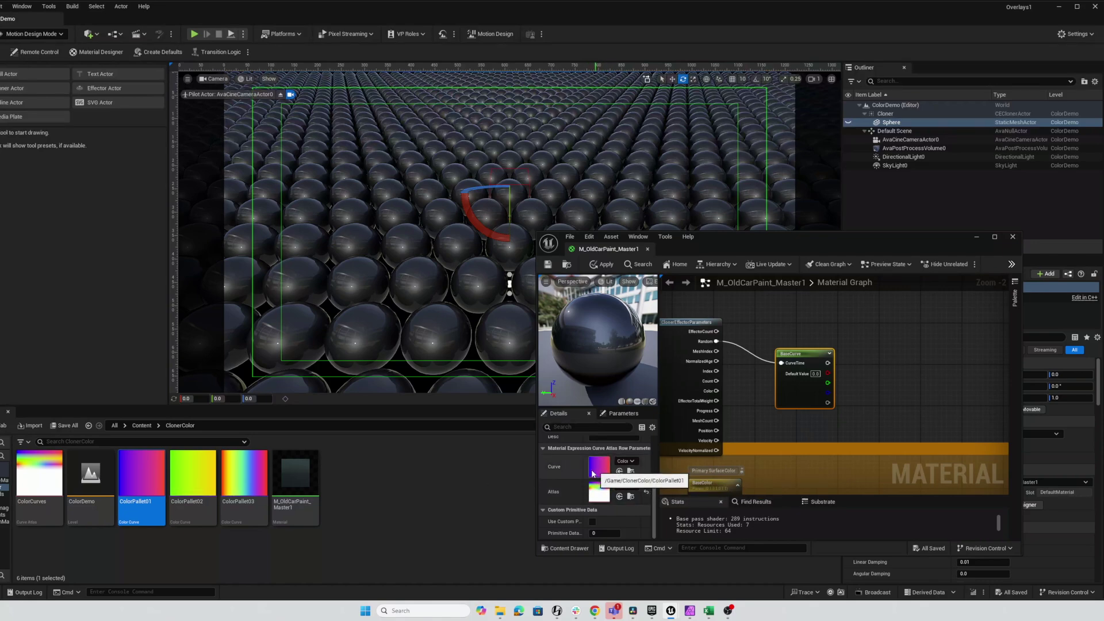
# Step: Add a static switch parameter named UseBaseCurve beside the colour switch nodes
pyautogui.moveTo(888, 402); pyautogui.dragTo(862, 337, button='right')
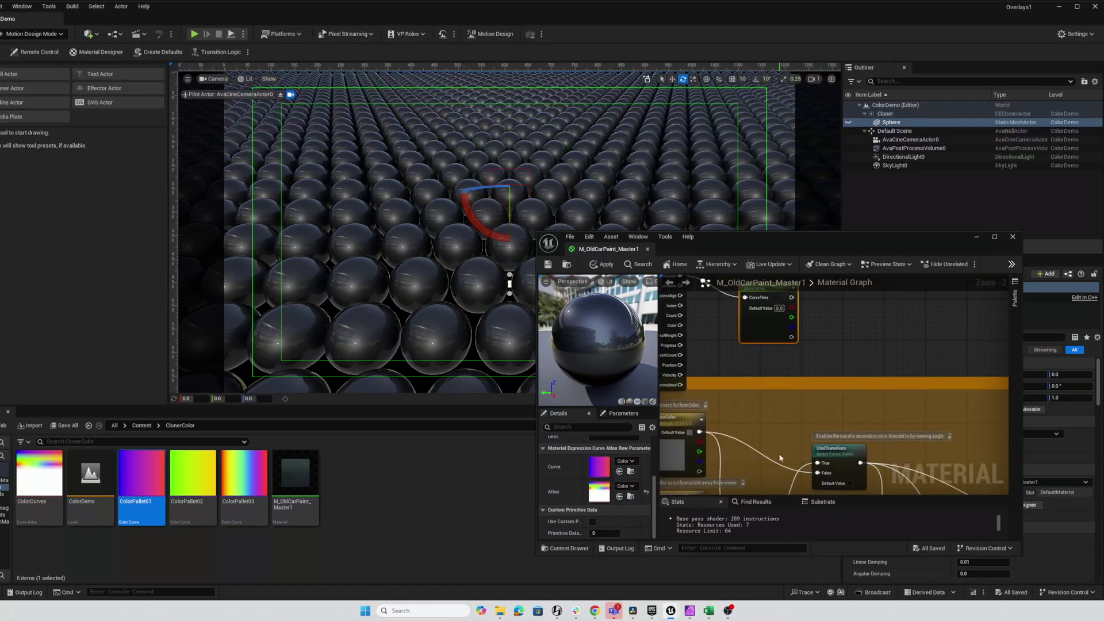
pyautogui.scroll(-1, 795, 414)
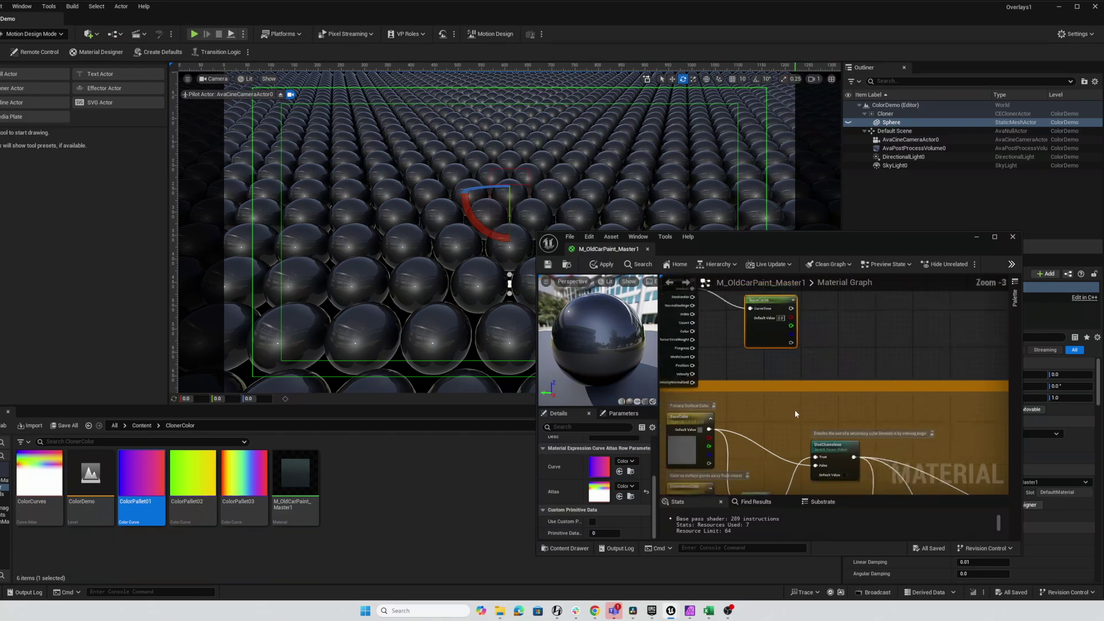
pyautogui.moveTo(841, 381); pyautogui.dragTo(824, 400, button='right')
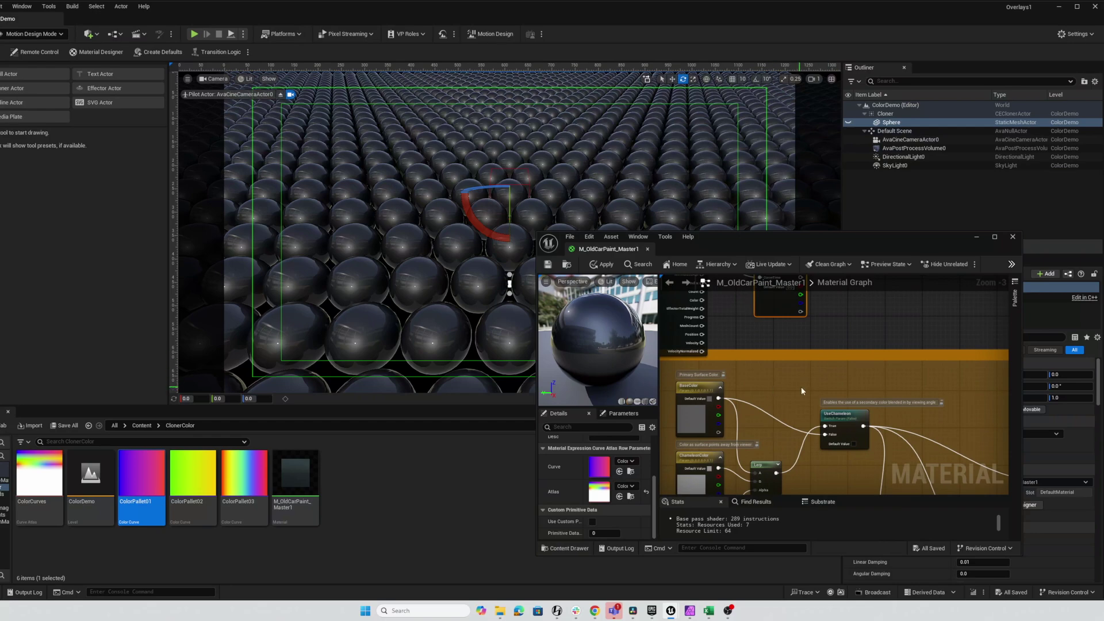
pyautogui.scroll(3, 841, 430)
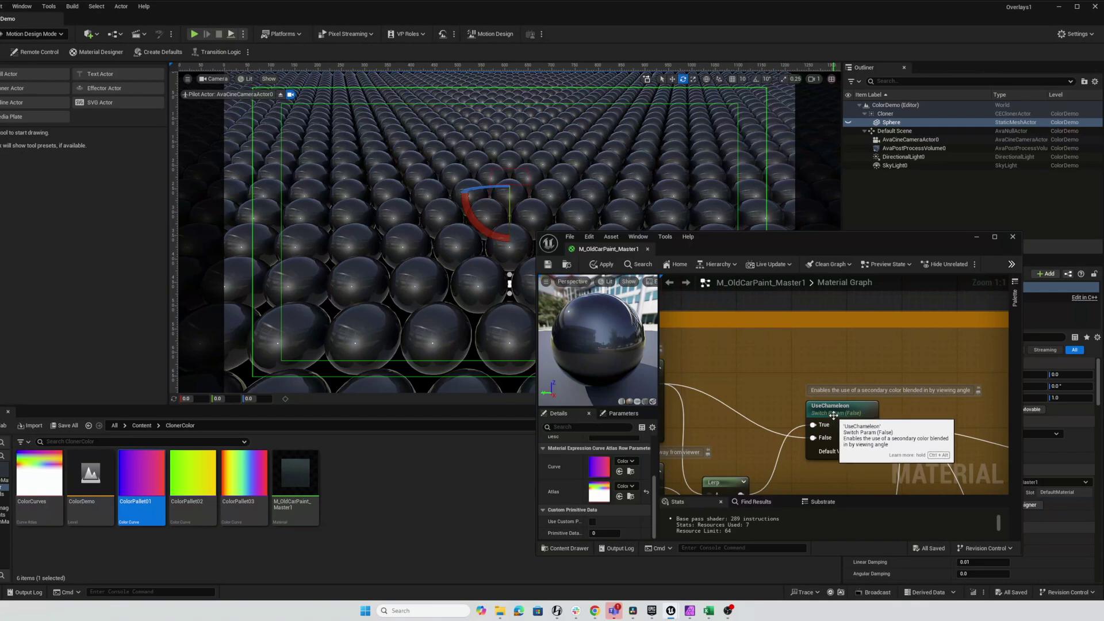
pyautogui.scroll(-2, 832, 414)
pyautogui.rightClick(812, 320)
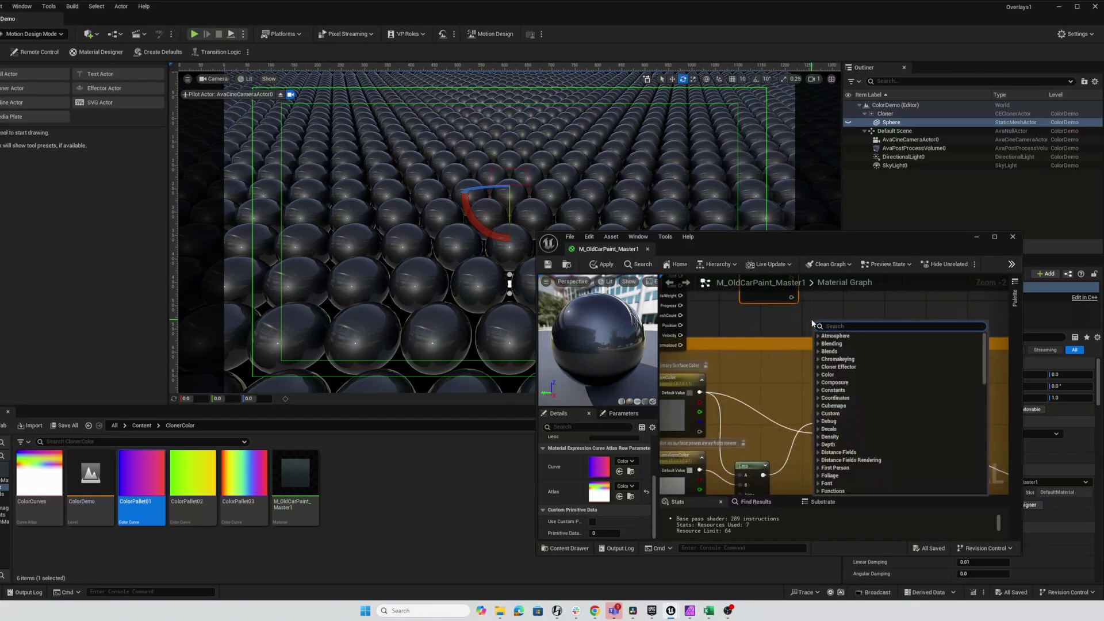
pyautogui.write('Switch')
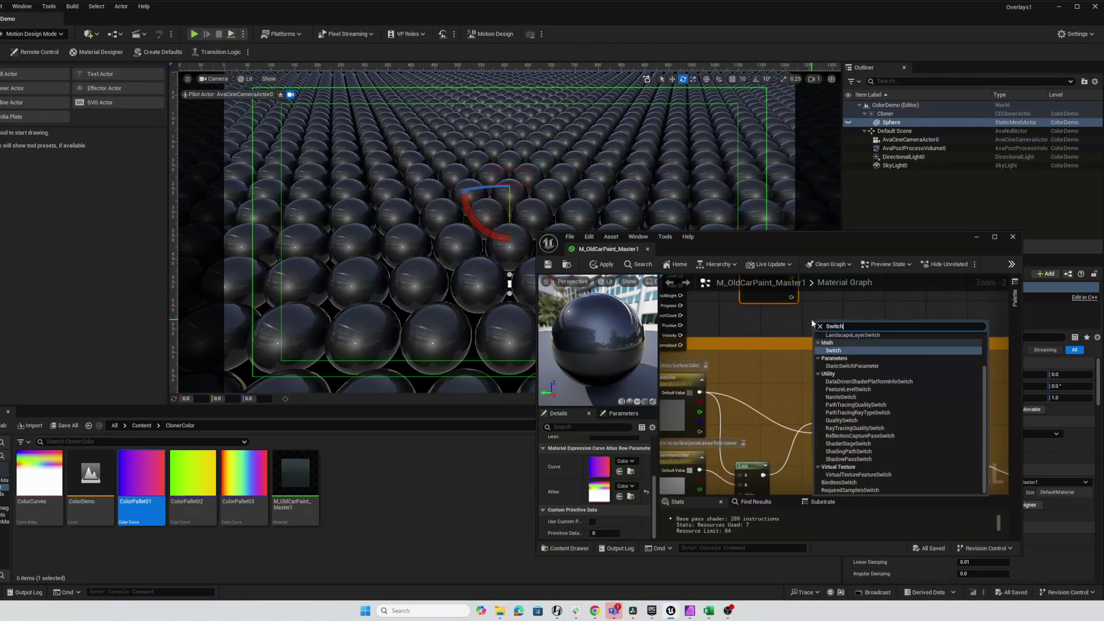
pyautogui.click(852, 366)
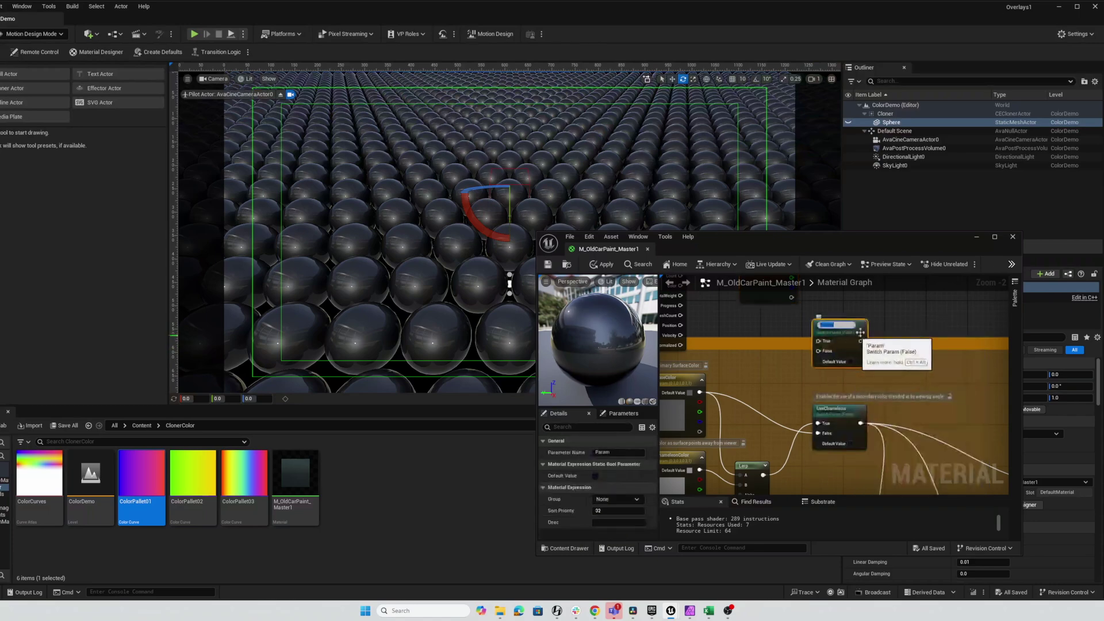
pyautogui.write('UseBaseCurve')
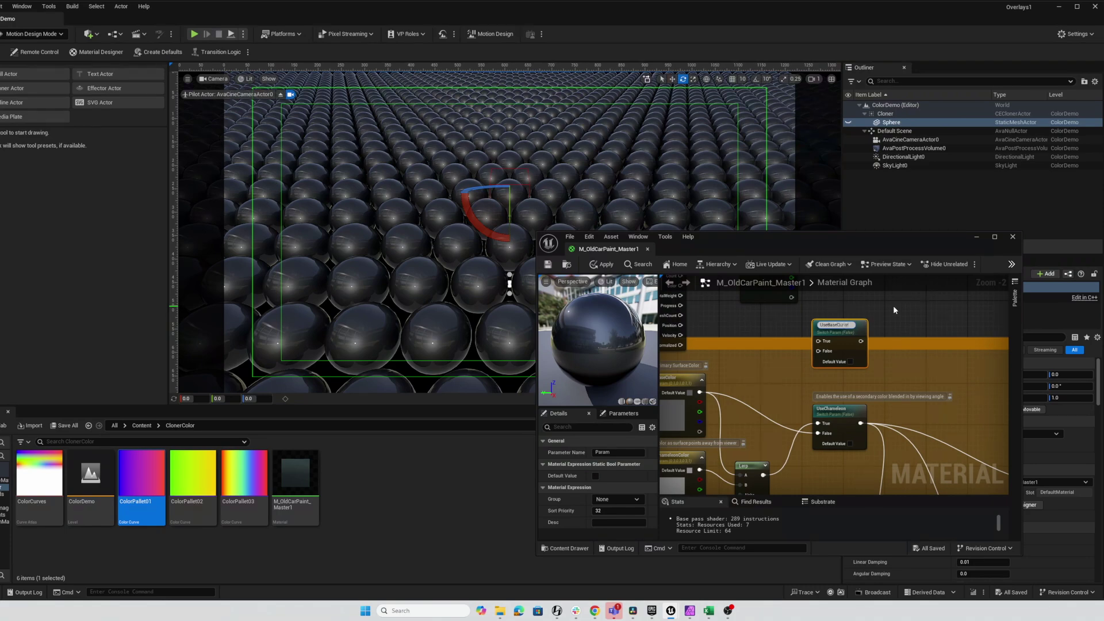
pyautogui.press('Return')
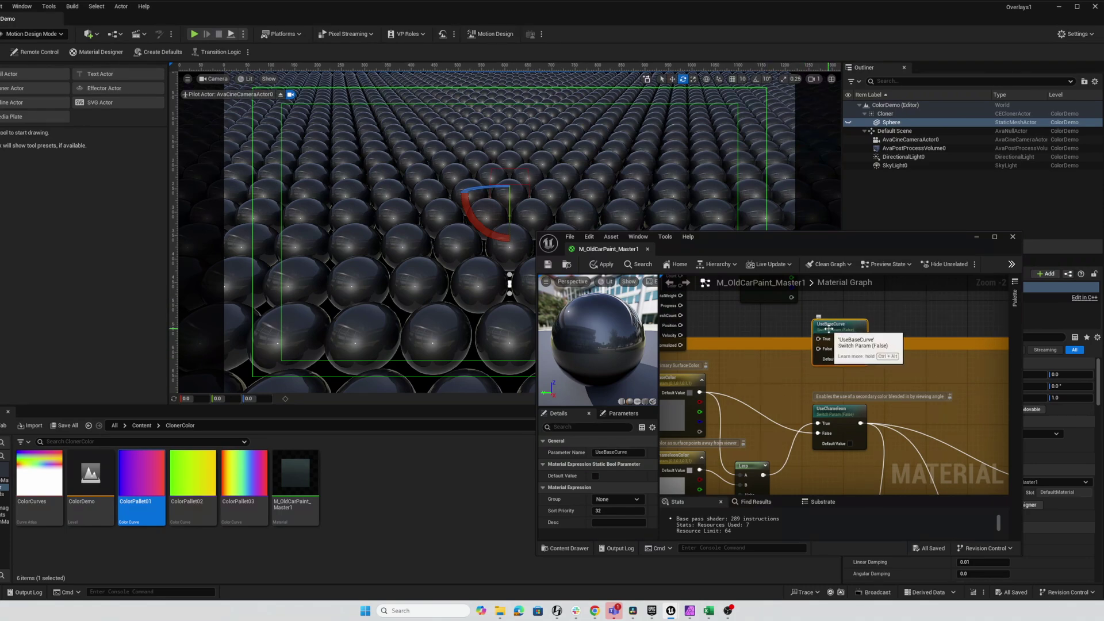
# Step: Put UseBaseCurve in the ClonerValues group and connect BaseColor into the switch
pyautogui.click(615, 499)
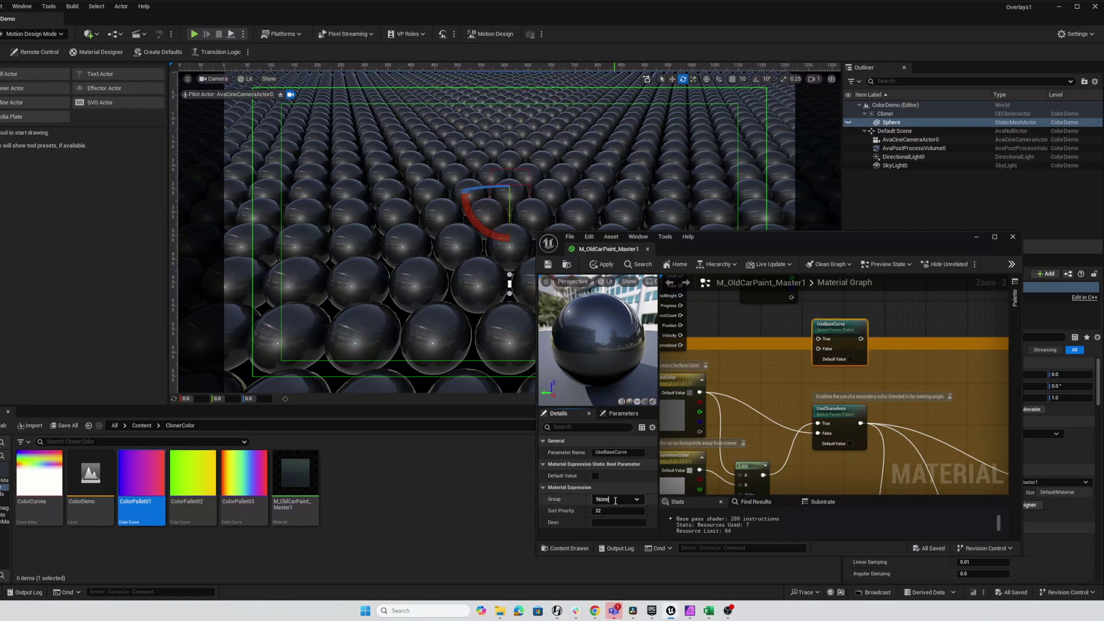
pyautogui.click(635, 500)
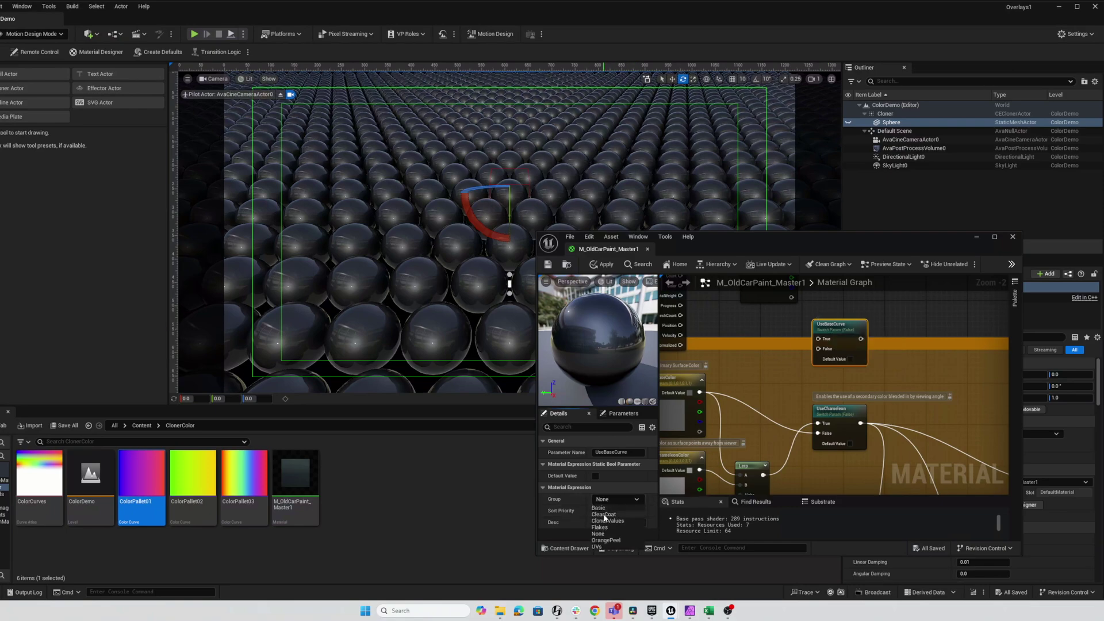
pyautogui.click(607, 521)
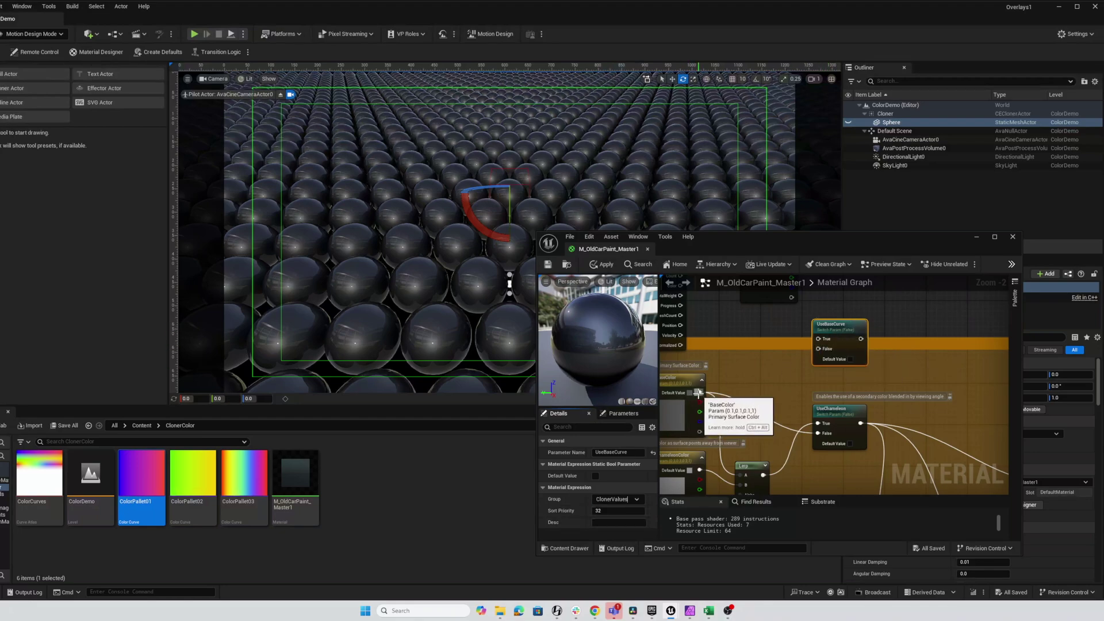
pyautogui.moveTo(699, 392); pyautogui.dragTo(817, 339)
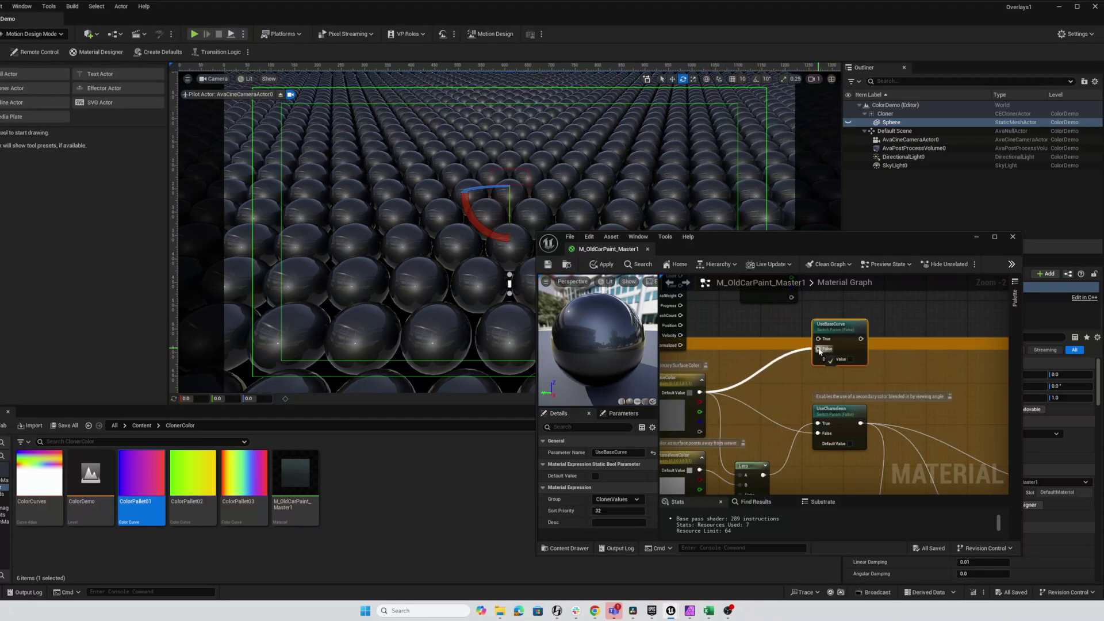
# Step: Wire BaseCurve into UseBaseCurve's True input, connect the switch output onward and review the wiring
pyautogui.scroll(-1, 828, 342)
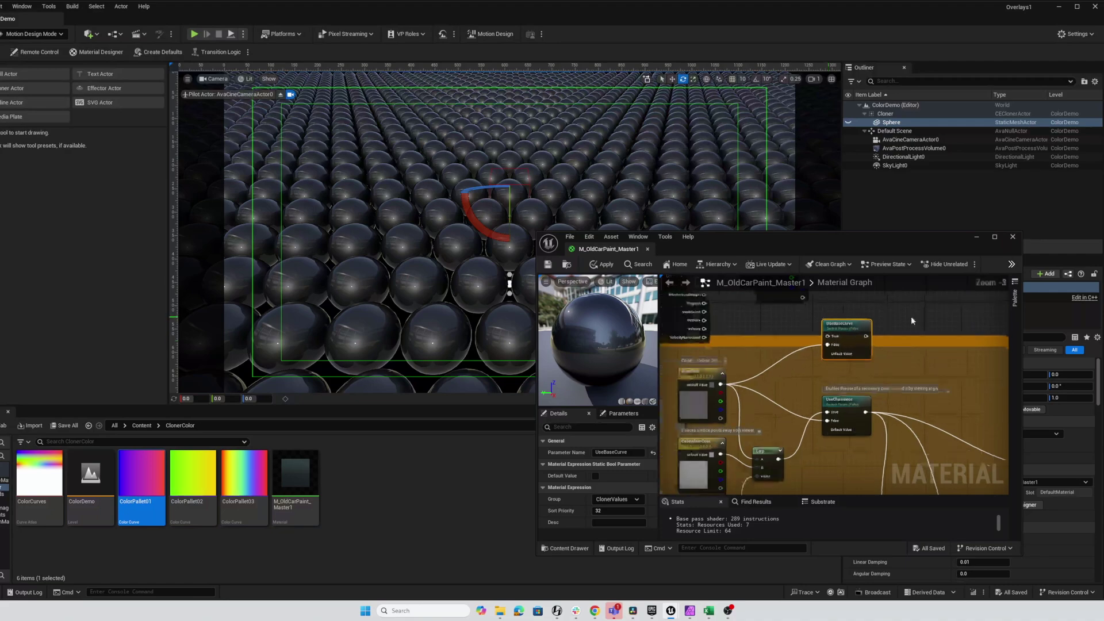
pyautogui.moveTo(910, 316); pyautogui.dragTo(764, 325, button='right')
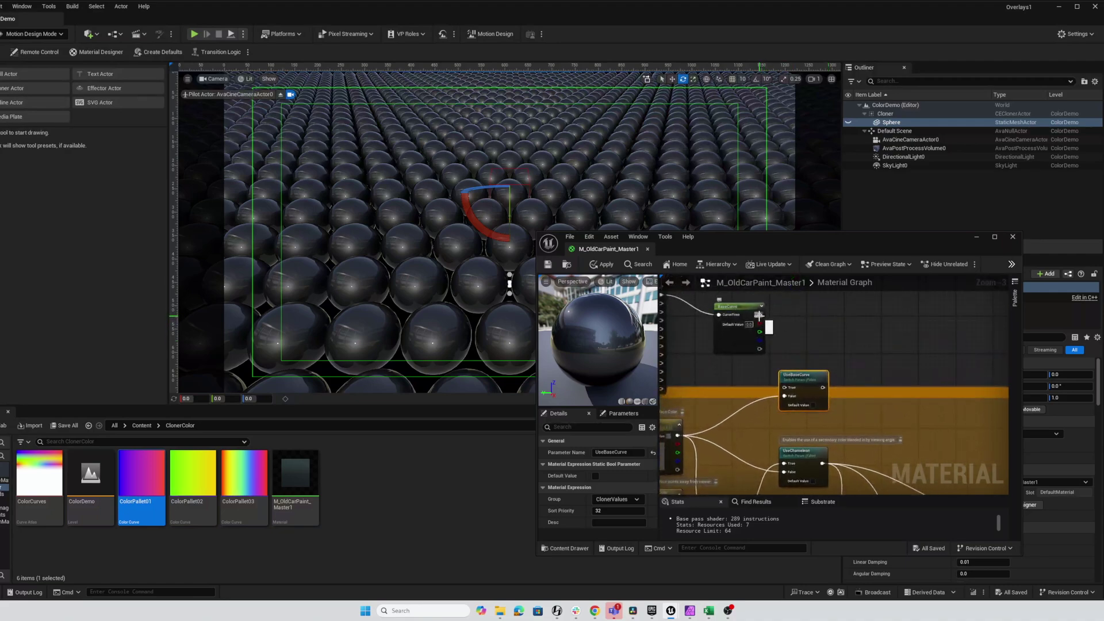
pyautogui.moveTo(760, 315); pyautogui.dragTo(732, 409)
pyautogui.moveTo(819, 375); pyautogui.dragTo(866, 300, button='right')
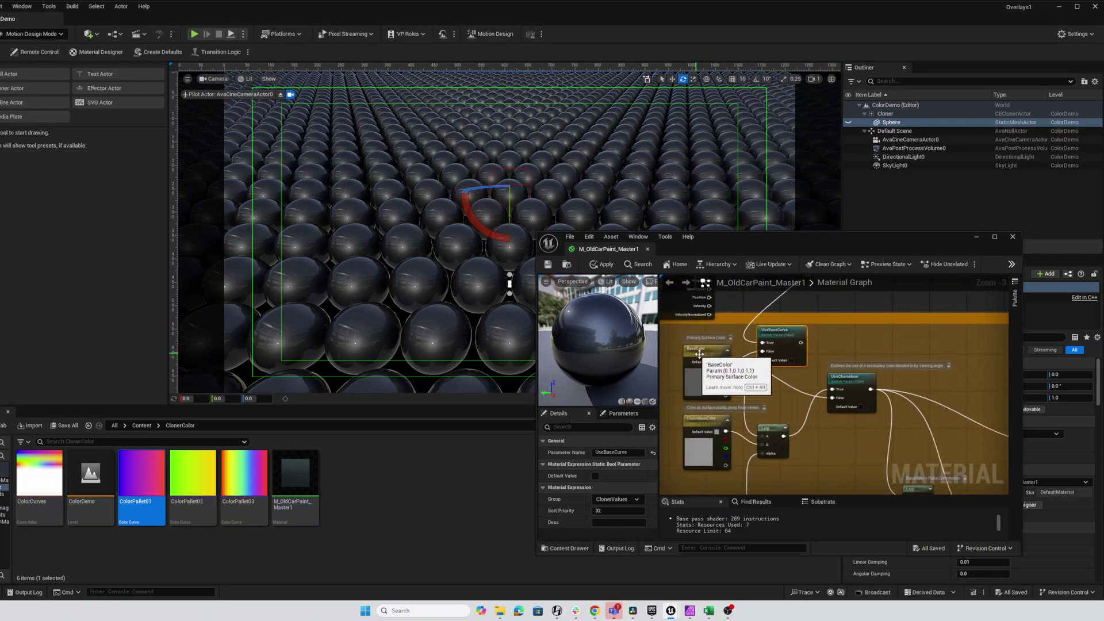
pyautogui.moveTo(801, 342); pyautogui.dragTo(763, 436)
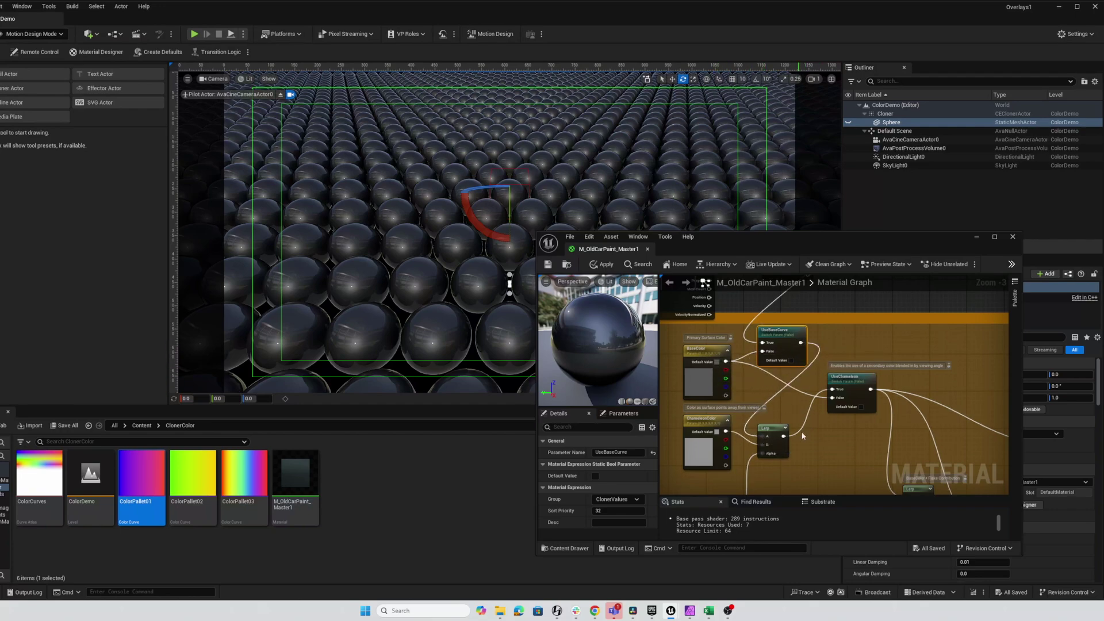
pyautogui.moveTo(800, 343); pyautogui.dragTo(884, 393)
pyautogui.moveTo(863, 303); pyautogui.dragTo(844, 396, button='right')
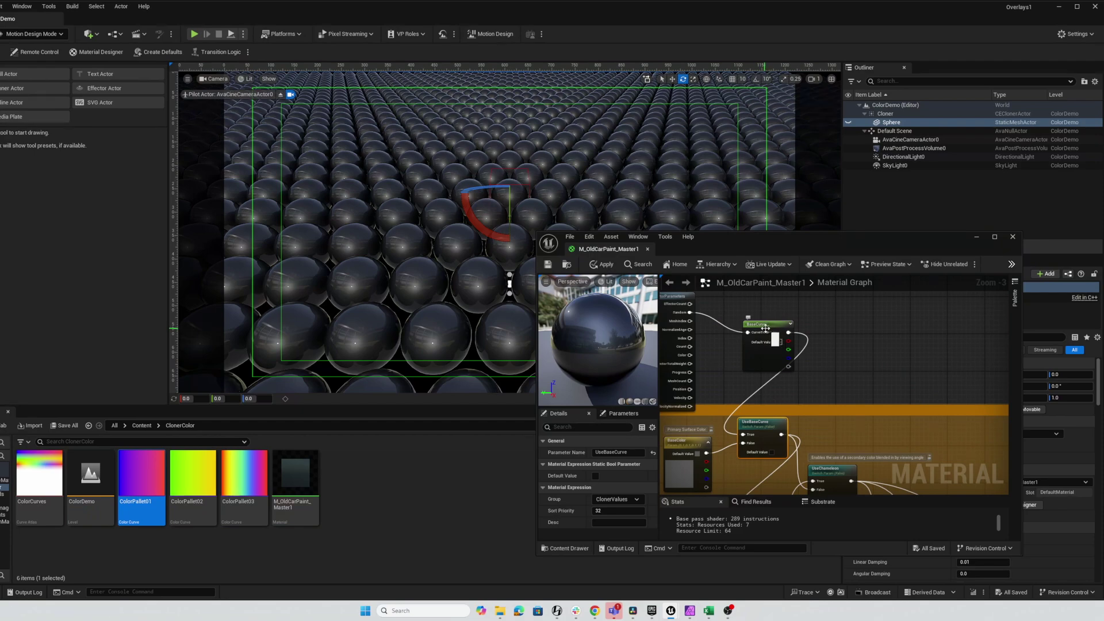
pyautogui.scroll(-1, 883, 382)
pyautogui.moveTo(871, 381); pyautogui.dragTo(874, 345, button='right')
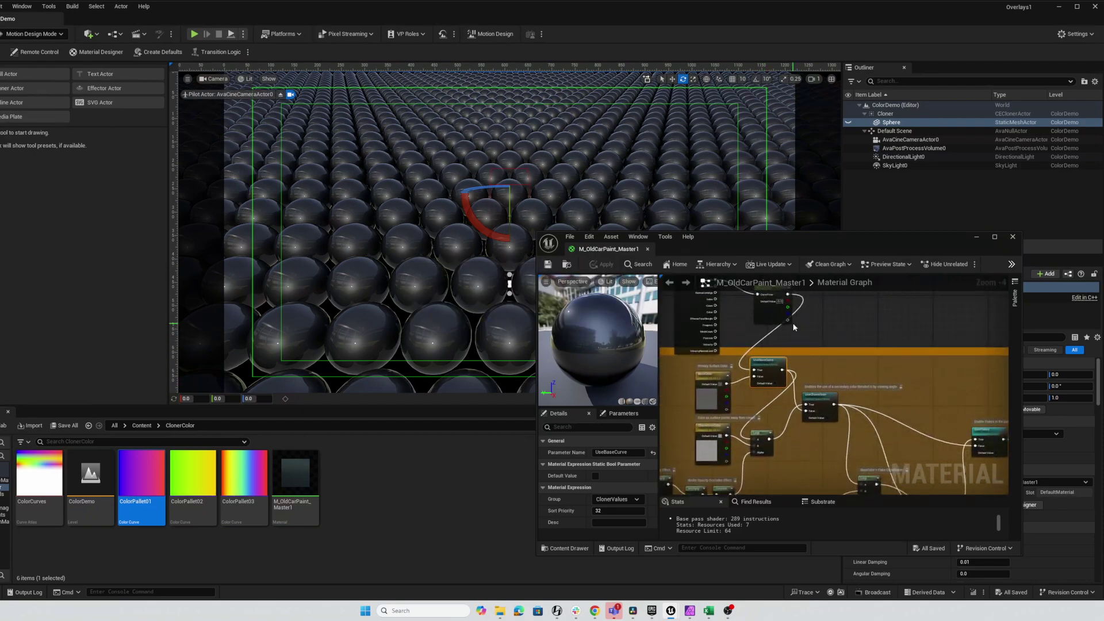
# Step: Close the material editor, then create and open M_OldCarPaint_Master1_Inst from M_OldCarPaint_Master1
pyautogui.click(1013, 237)
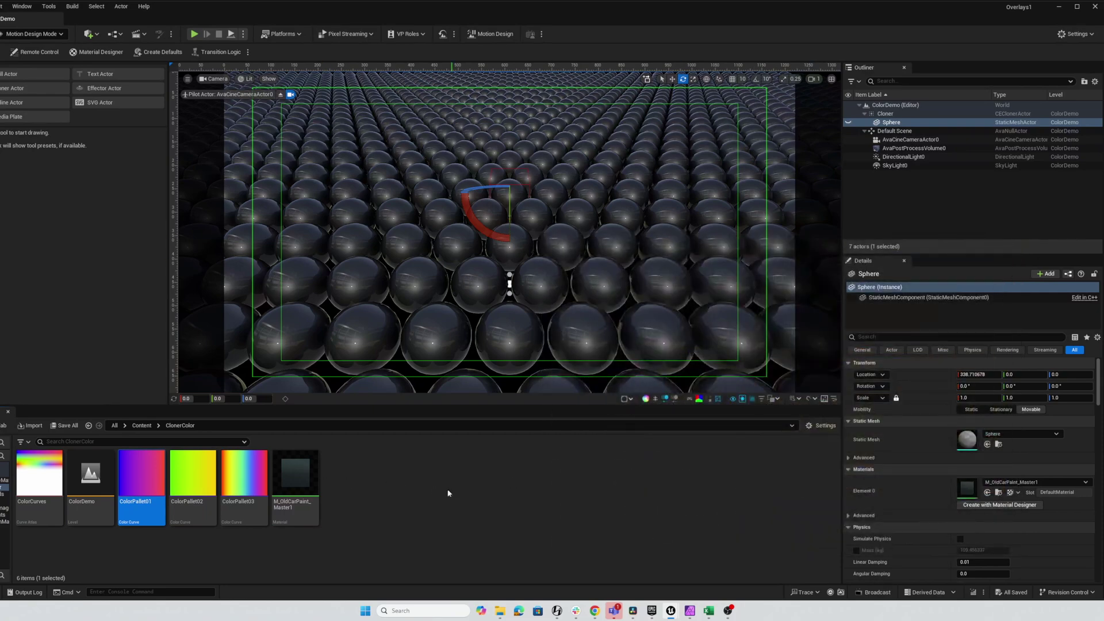
pyautogui.click(310, 477)
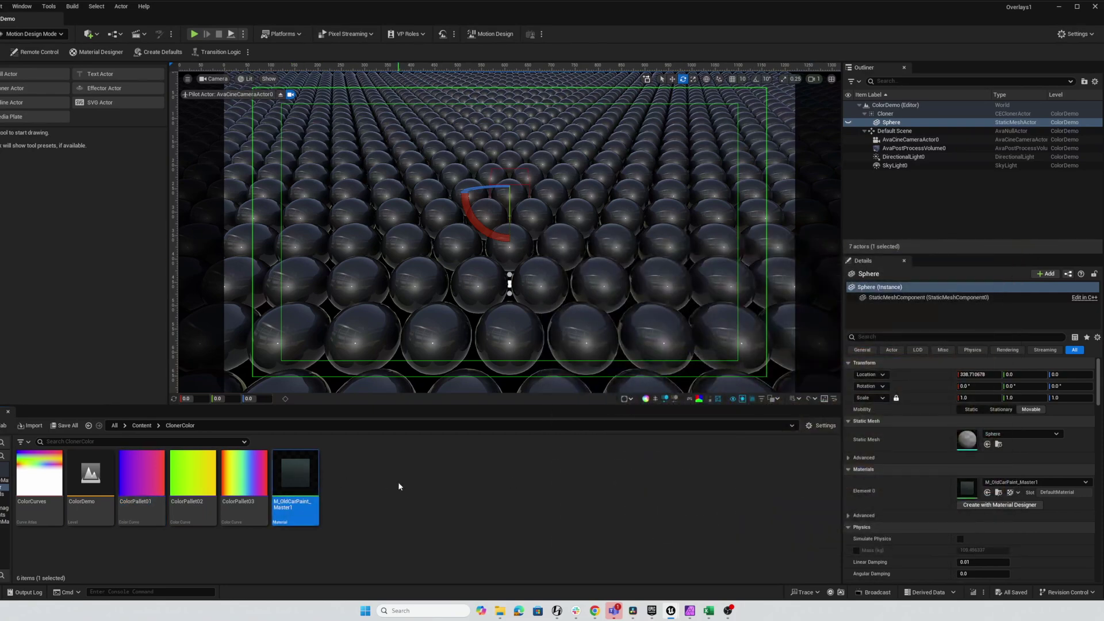
pyautogui.rightClick(305, 480)
pyautogui.click(376, 181)
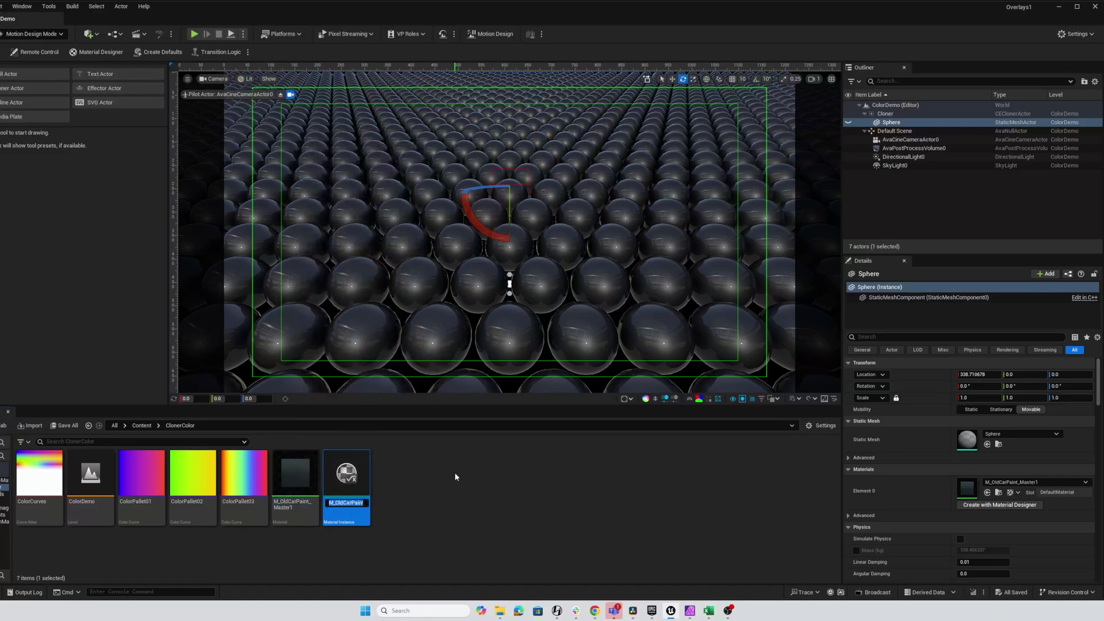
pyautogui.press('Return')
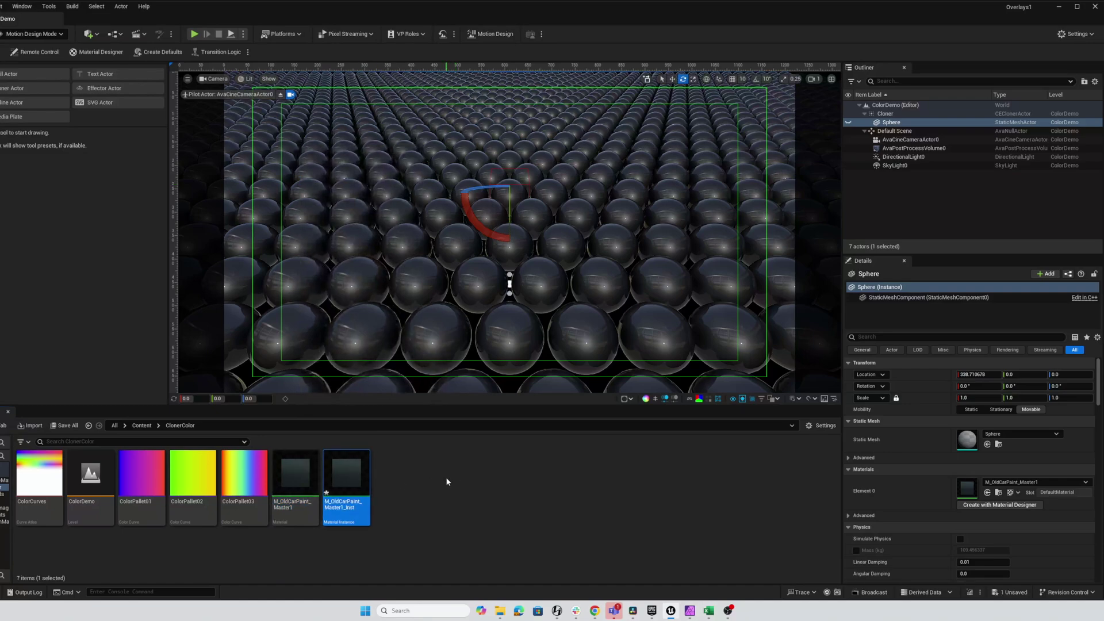
pyautogui.doubleClick(354, 478)
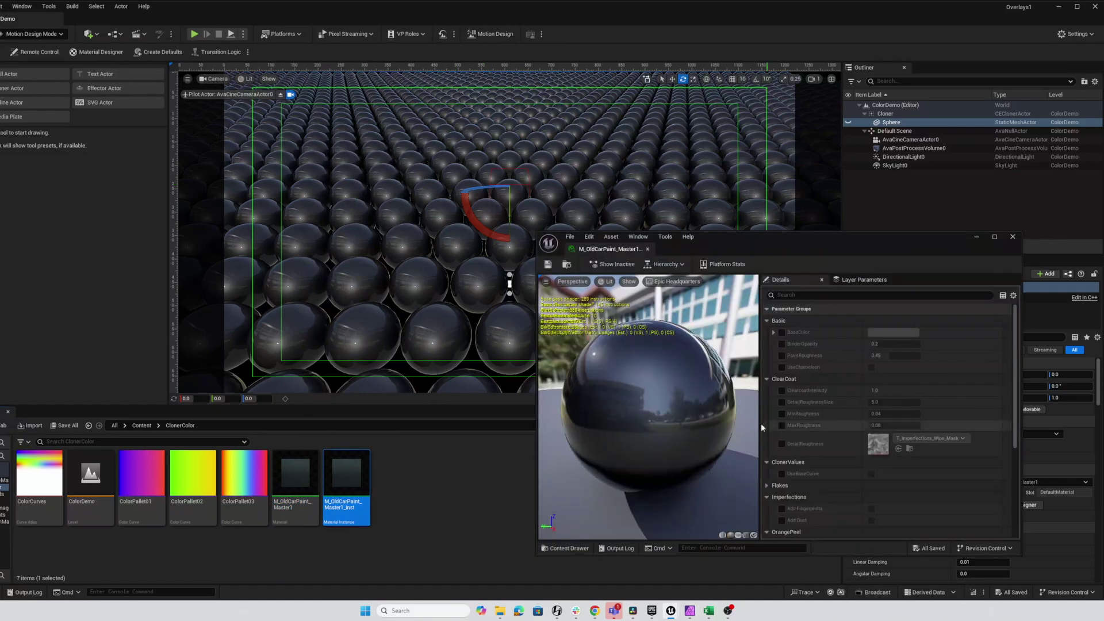
pyautogui.moveTo(801, 250); pyautogui.dragTo(712, 128)
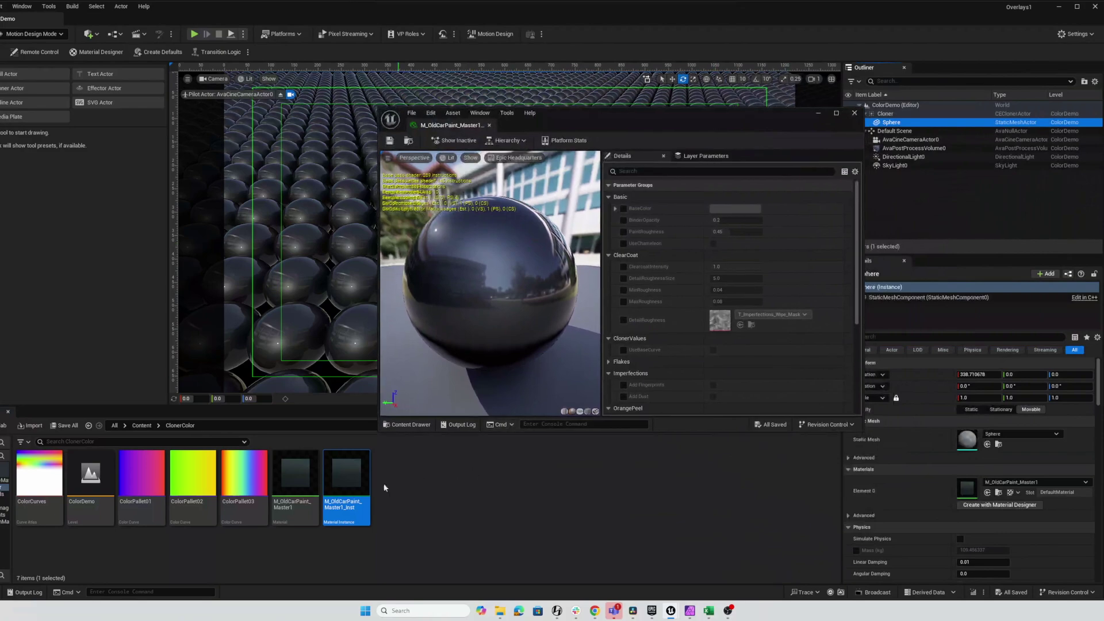
# Step: Assign M_OldCarPaint_Master1_Inst to the spheres' Element 0 and enable UseBaseCurve
pyautogui.moveTo(346, 482); pyautogui.dragTo(967, 488)
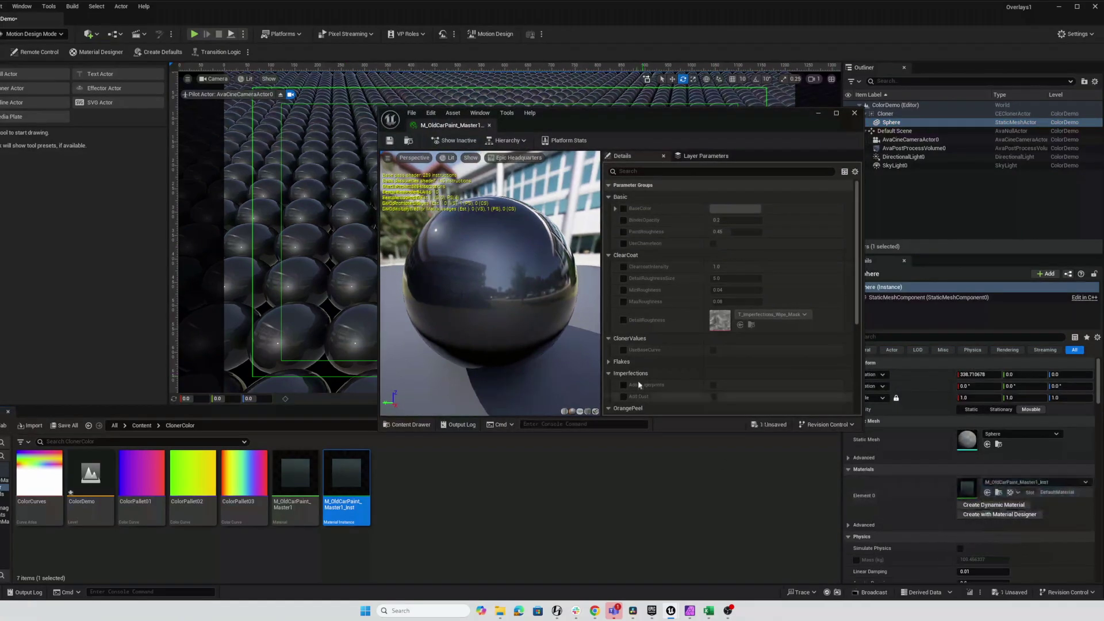
pyautogui.scroll(-1, 667, 345)
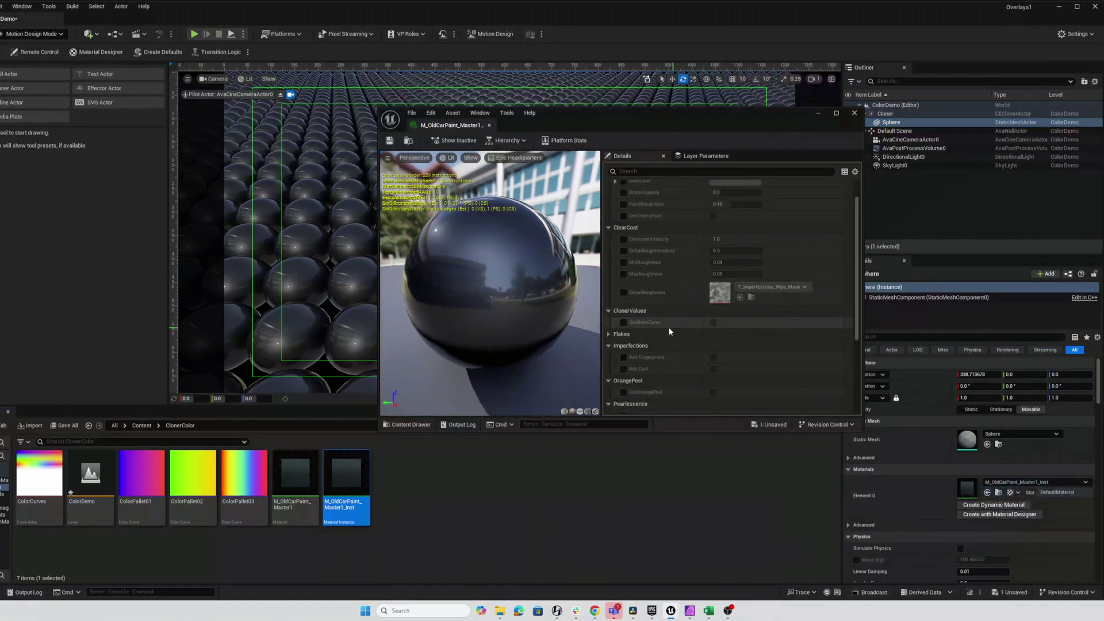
pyautogui.click(624, 322)
pyautogui.click(713, 323)
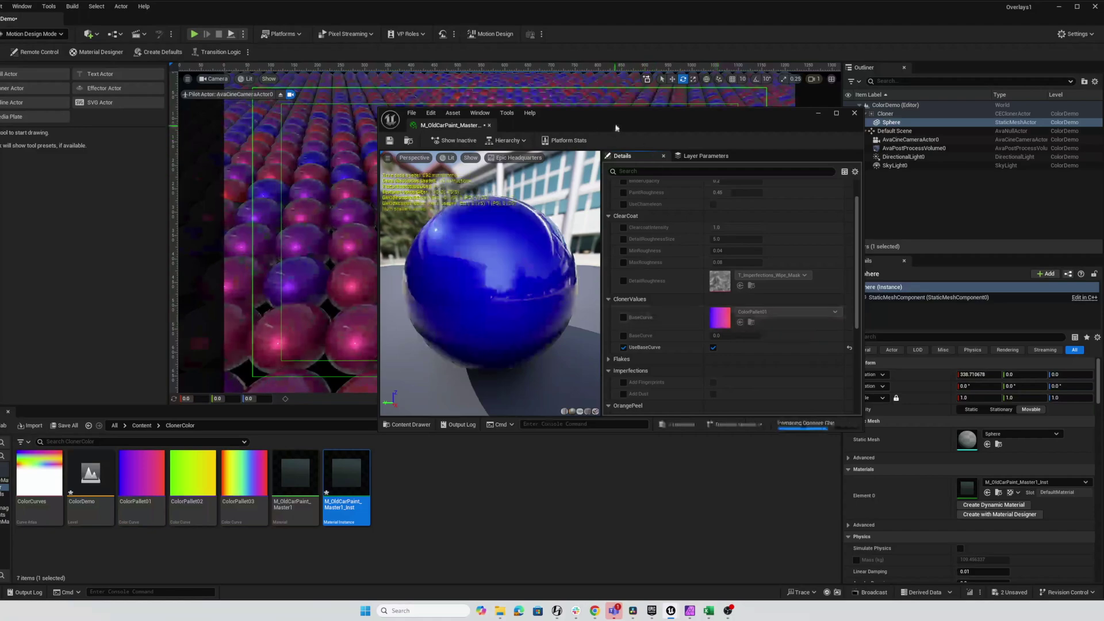
# Step: Override the BaseCurve parameters, try ColorPallet02, then settle on ColorPallet03
pyautogui.moveTo(616, 121); pyautogui.dragTo(661, 242)
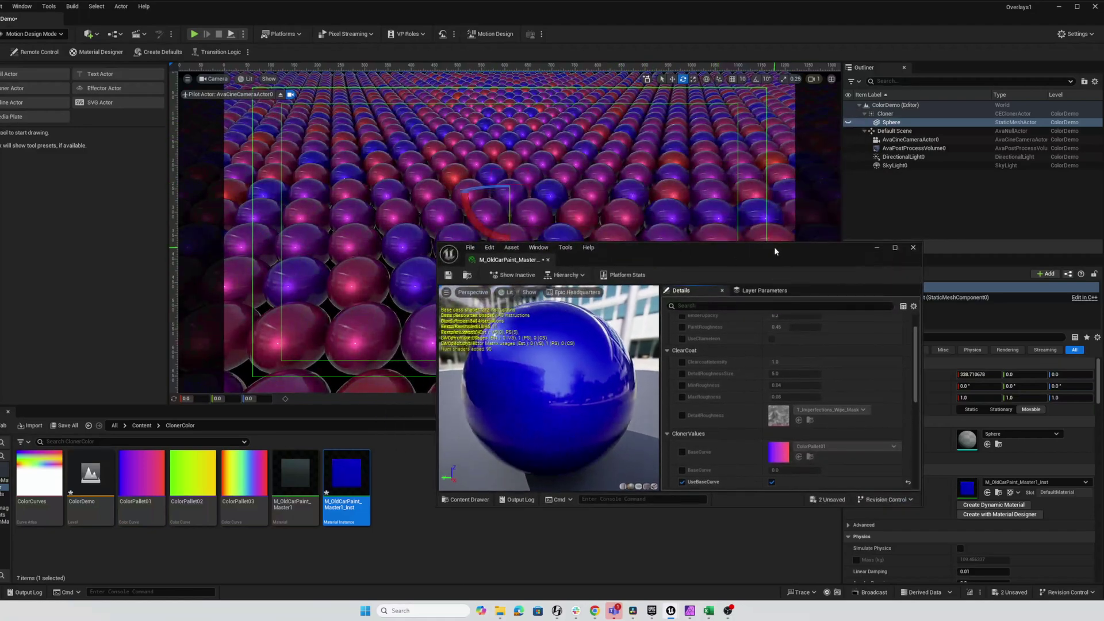
pyautogui.moveTo(774, 251); pyautogui.dragTo(761, 263)
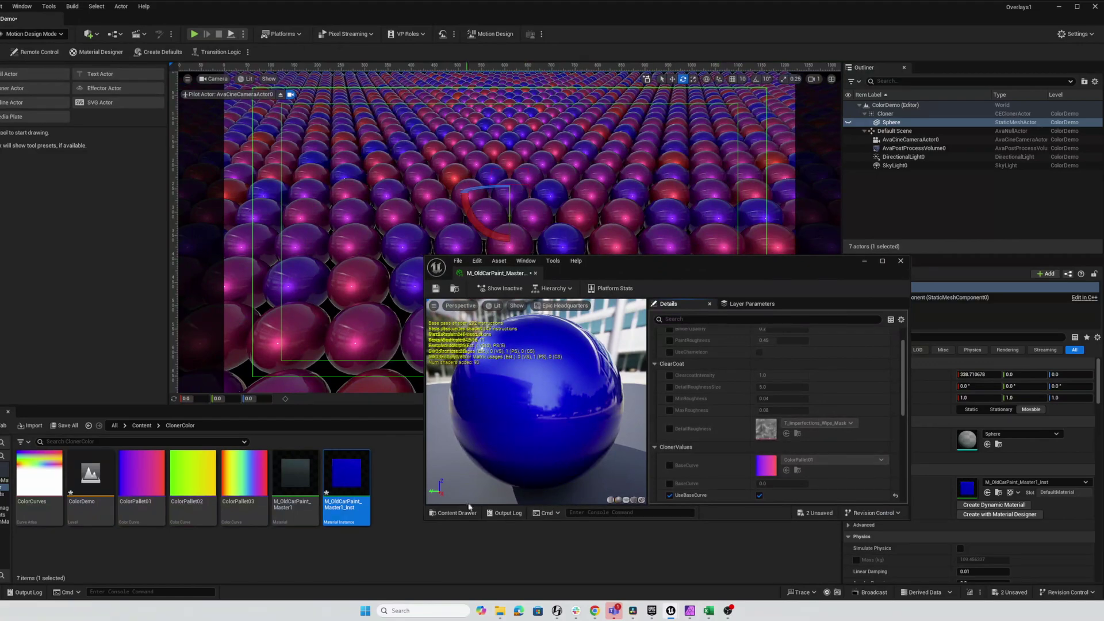
pyautogui.moveTo(193, 473); pyautogui.dragTo(765, 474)
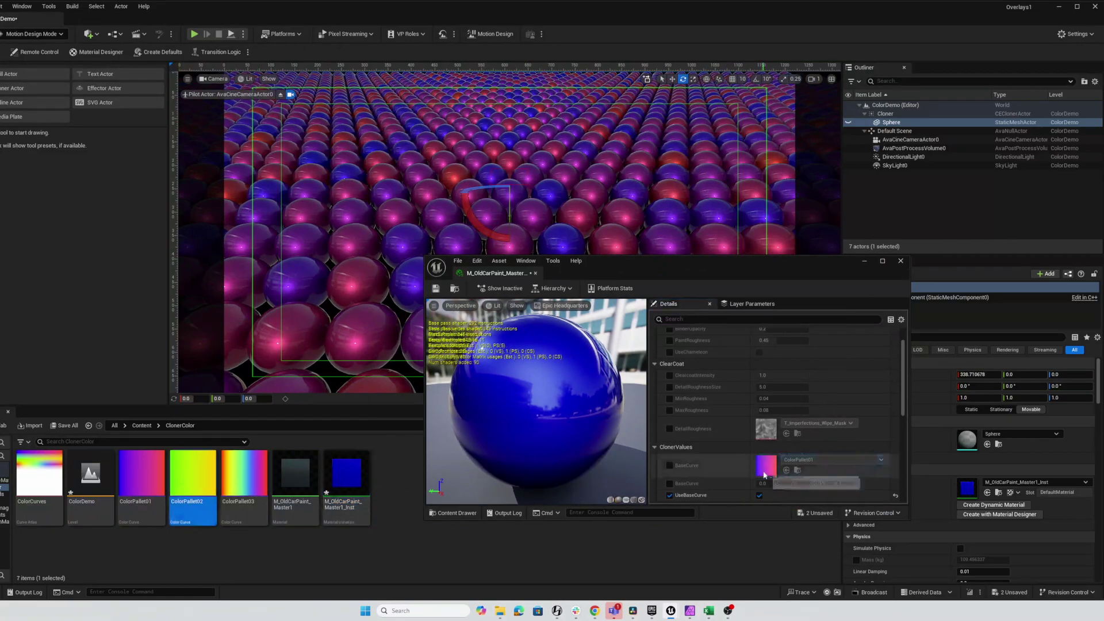
pyautogui.click(669, 465)
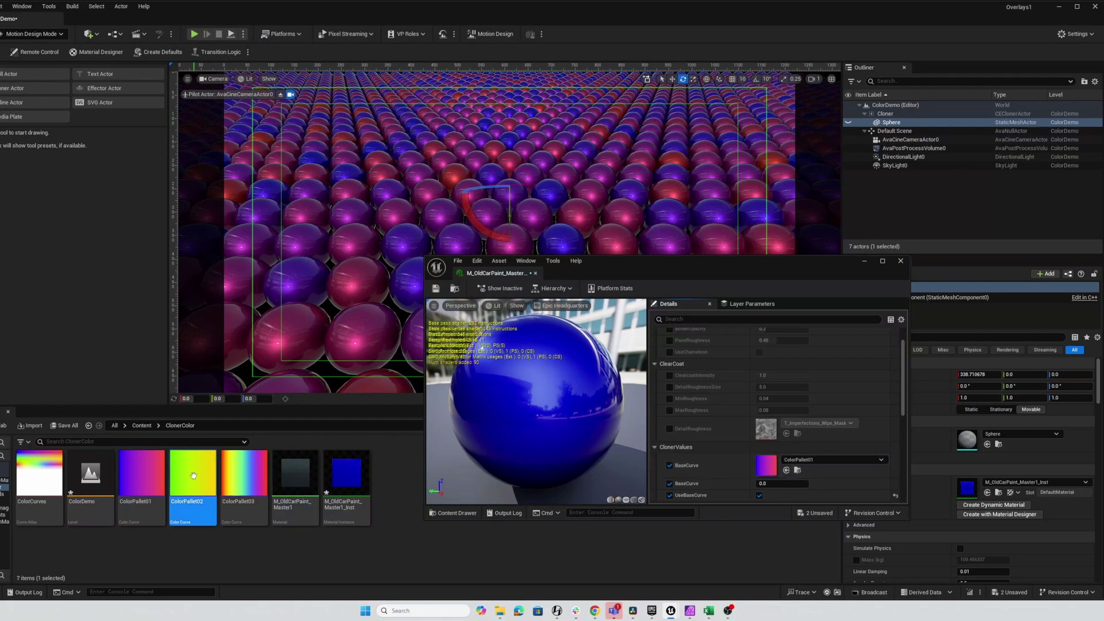
pyautogui.moveTo(192, 472); pyautogui.dragTo(765, 465)
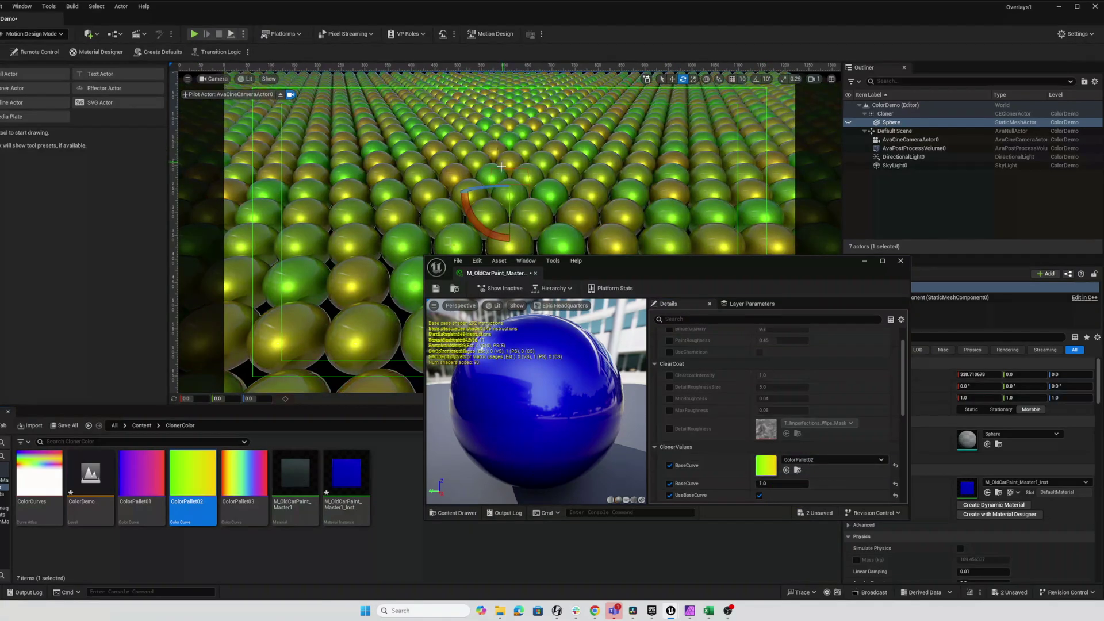
pyautogui.click(242, 478)
pyautogui.moveTo(242, 478); pyautogui.dragTo(770, 469)
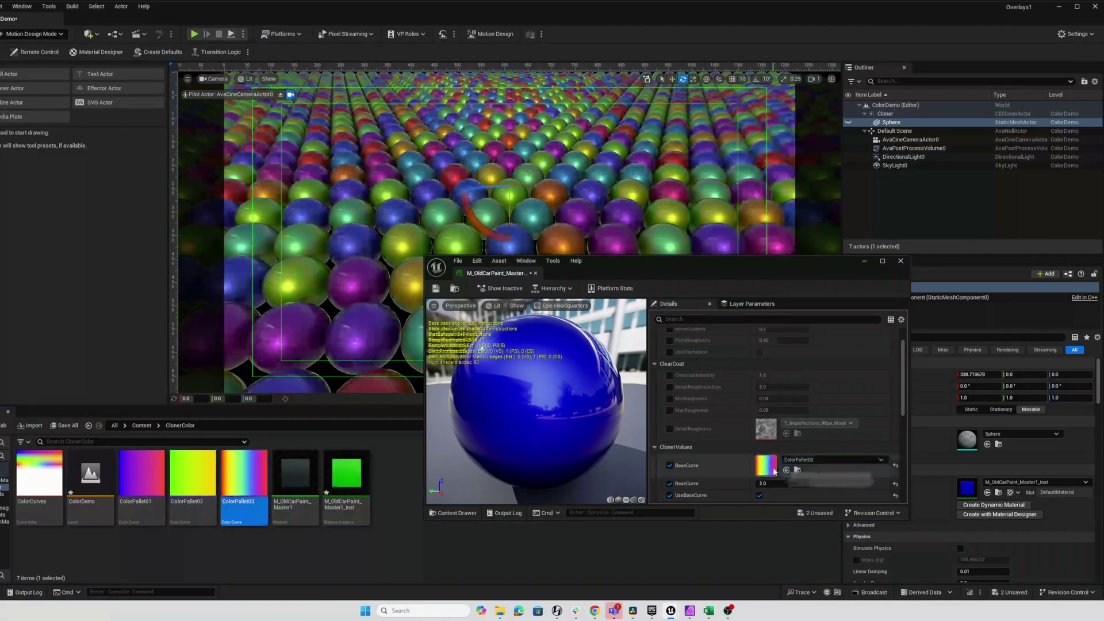